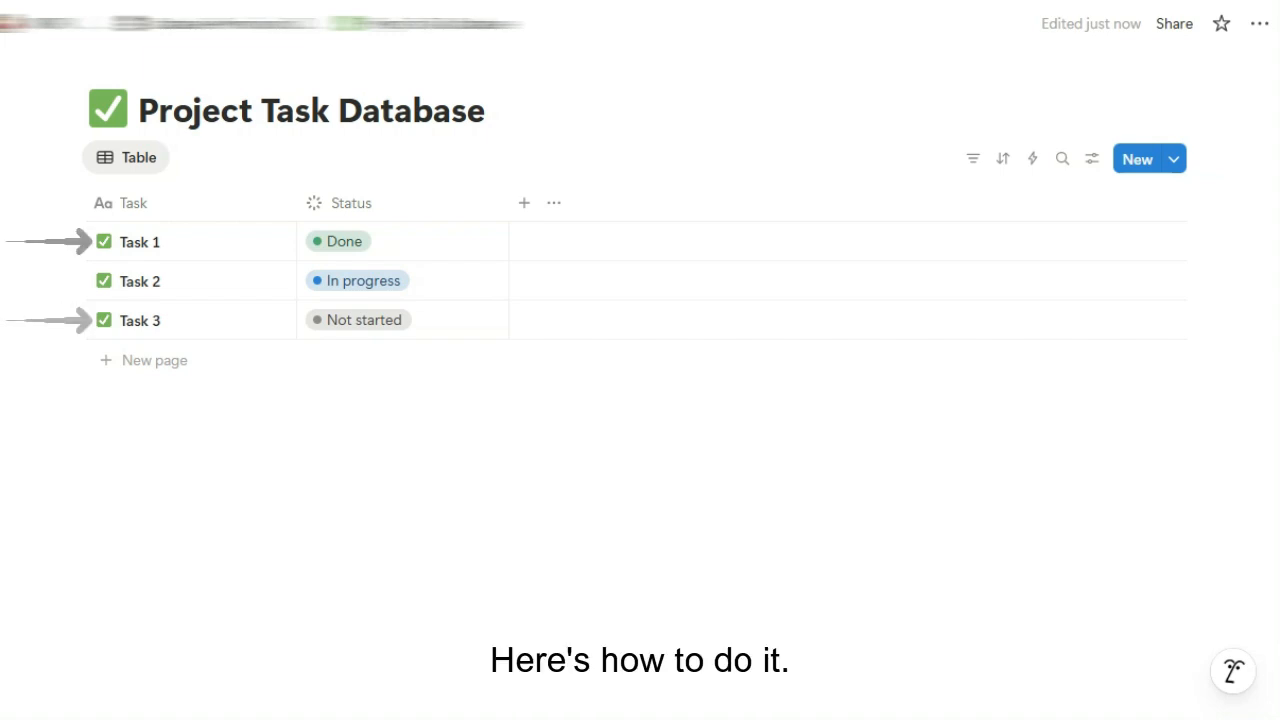
# Add a Person property to the task database and name it Can View
pyautogui.click(524, 203)
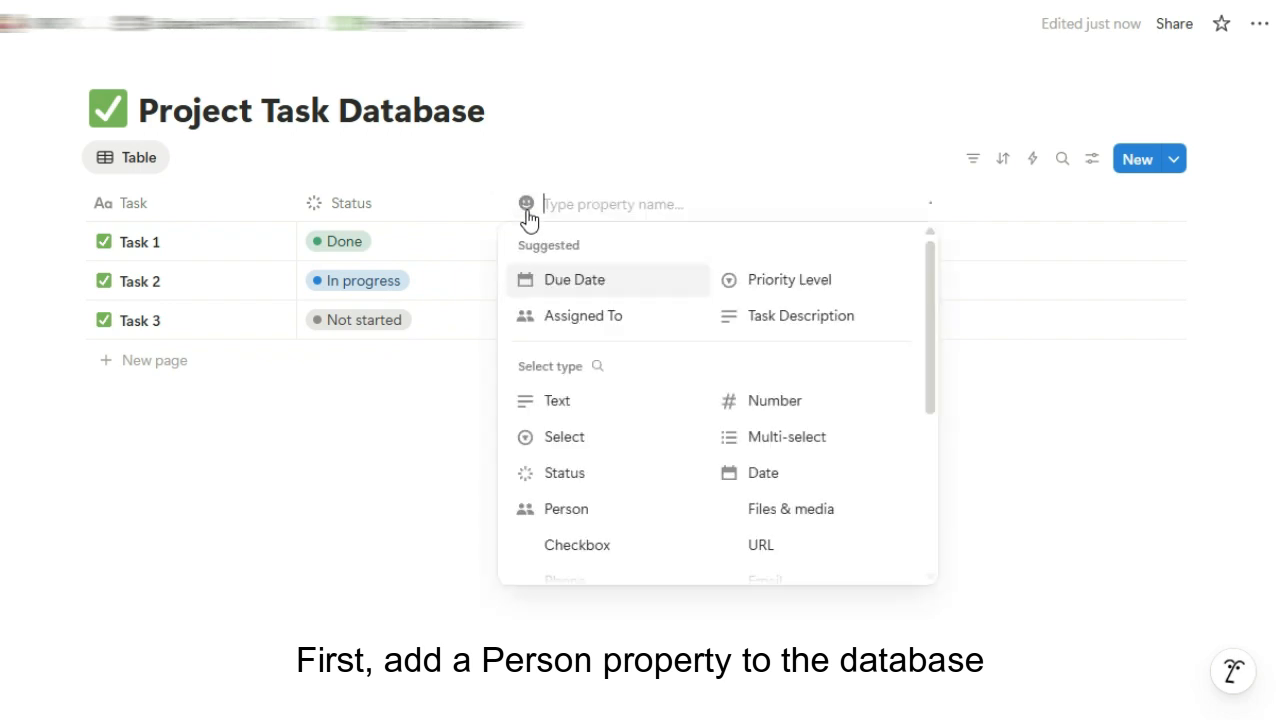
pyautogui.click(562, 505)
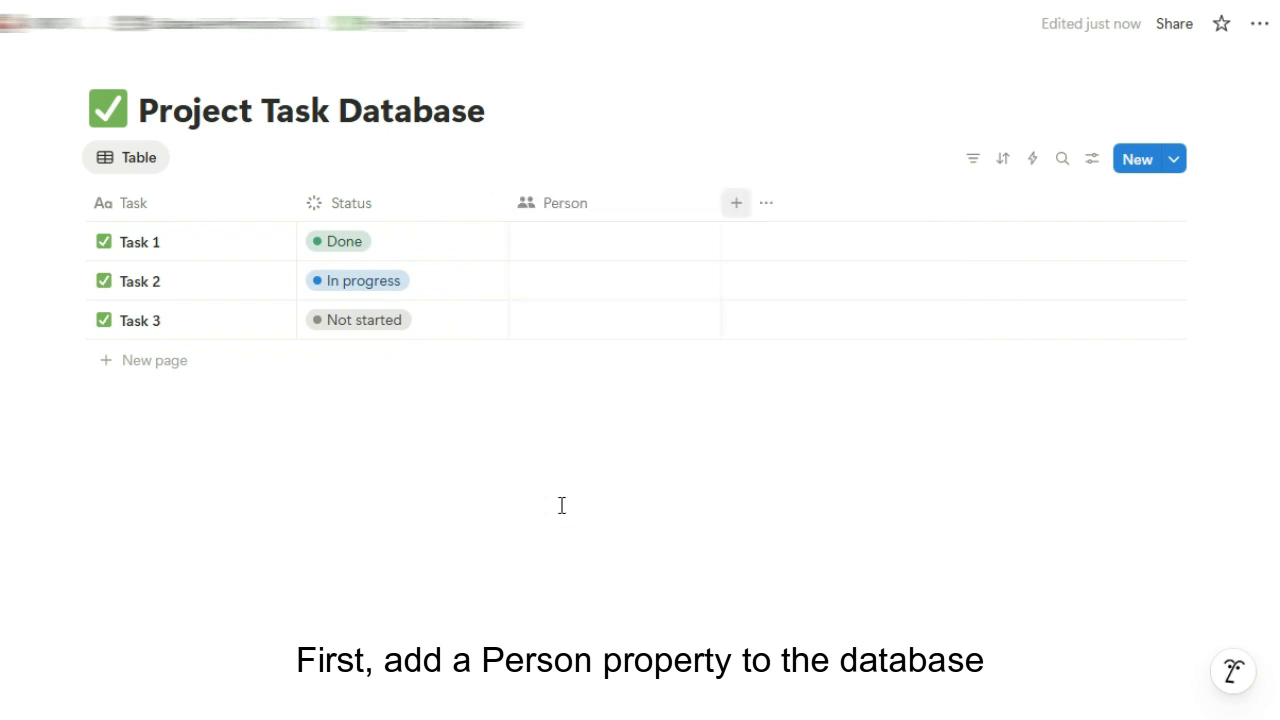
pyautogui.click(580, 212)
pyautogui.doubleClick(588, 245)
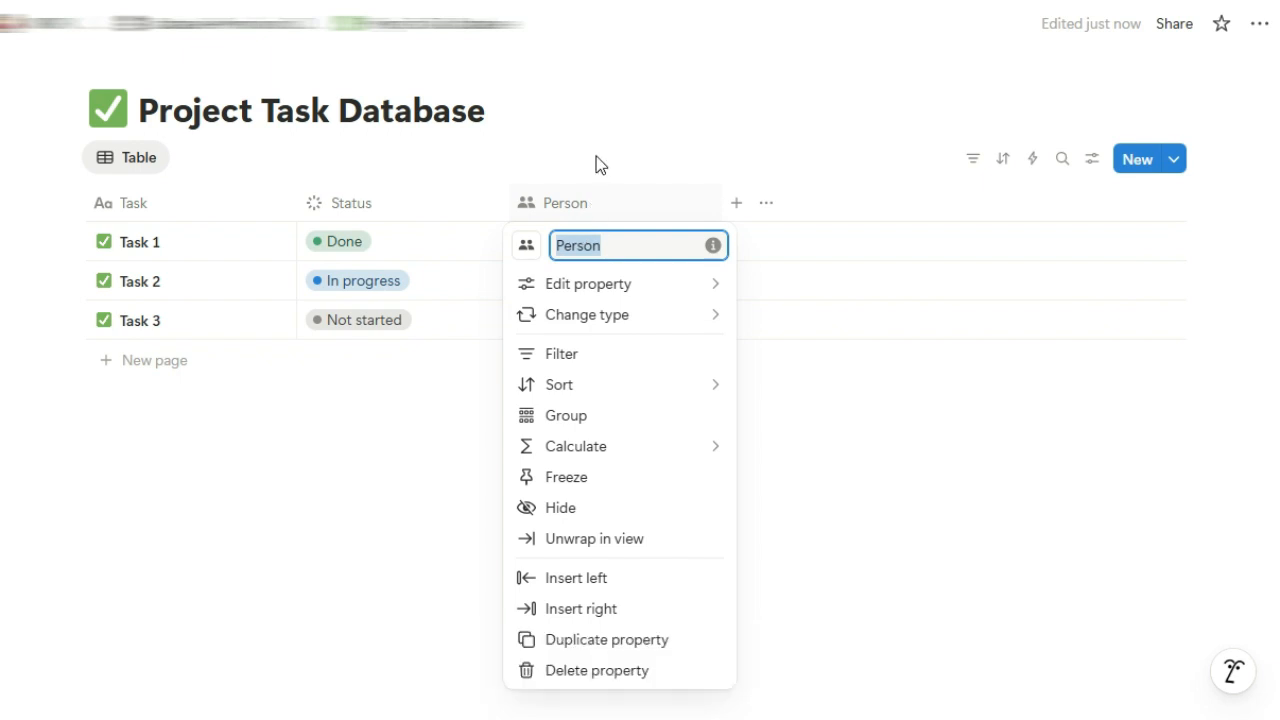
pyautogui.write('Can View')
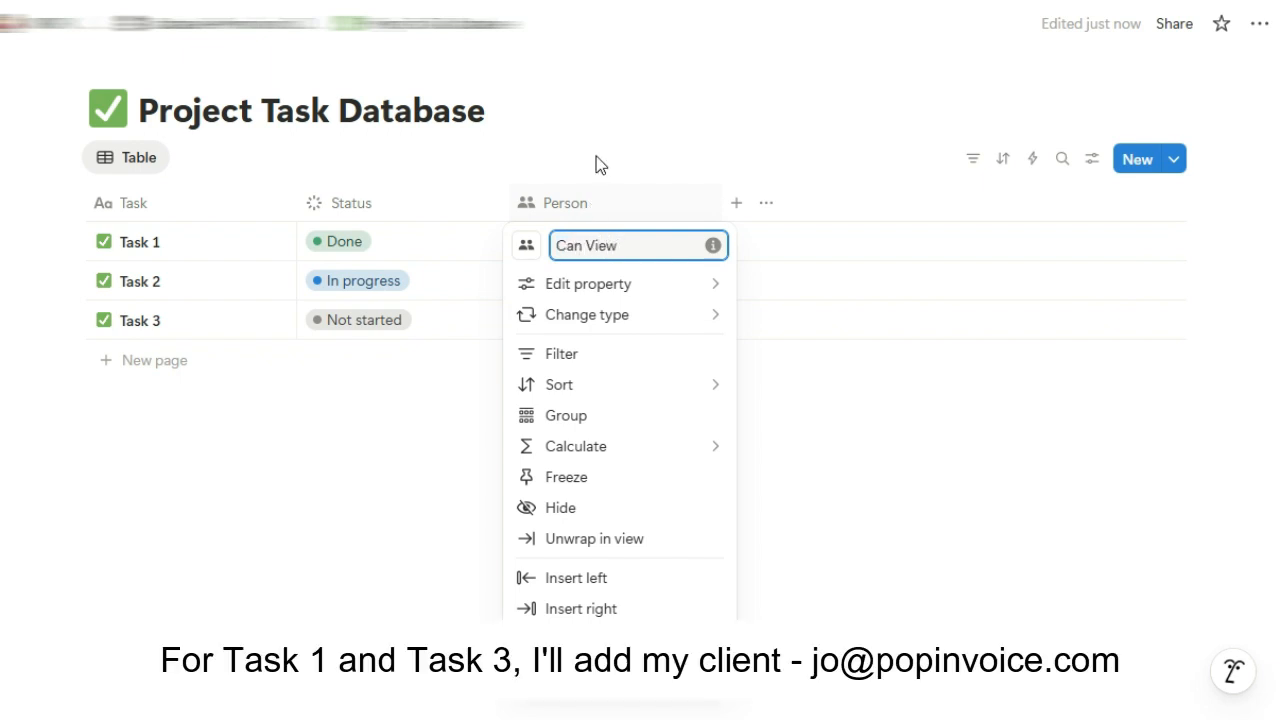
pyautogui.click(596, 156)
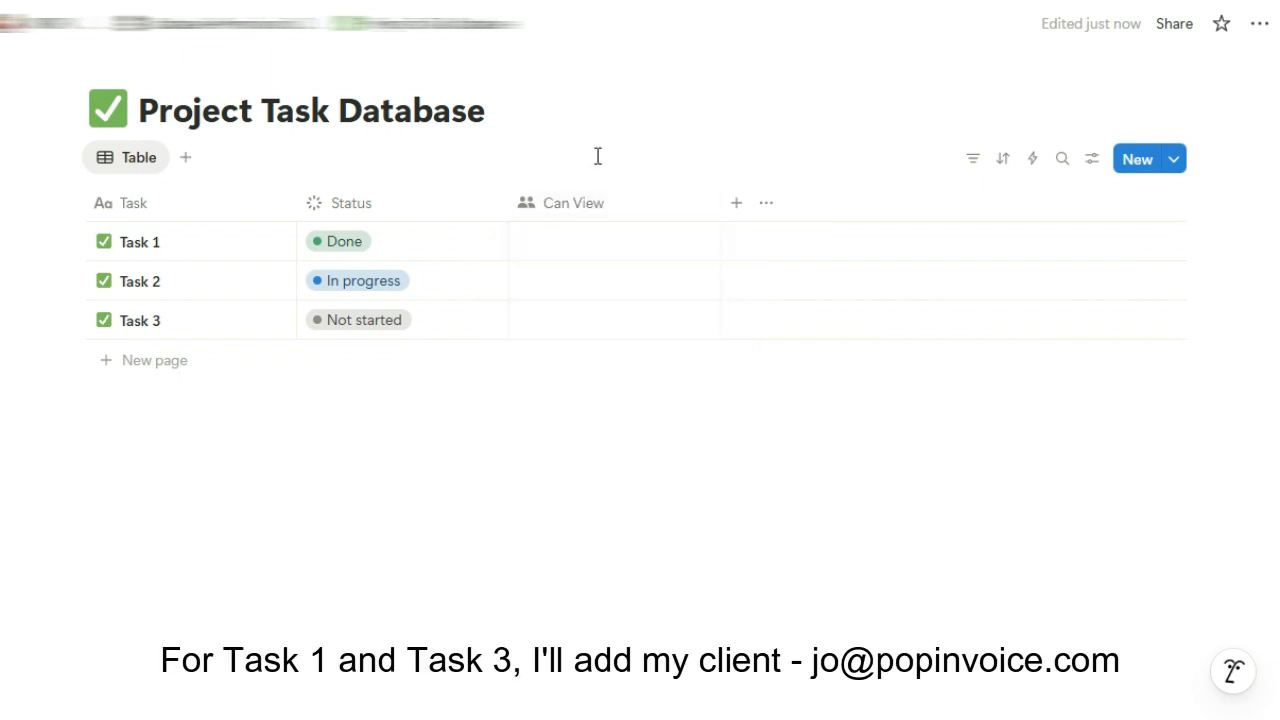
# Assign the client's e-mail account to Can View for Task 1, then paste it into Task 3
pyautogui.click(597, 242)
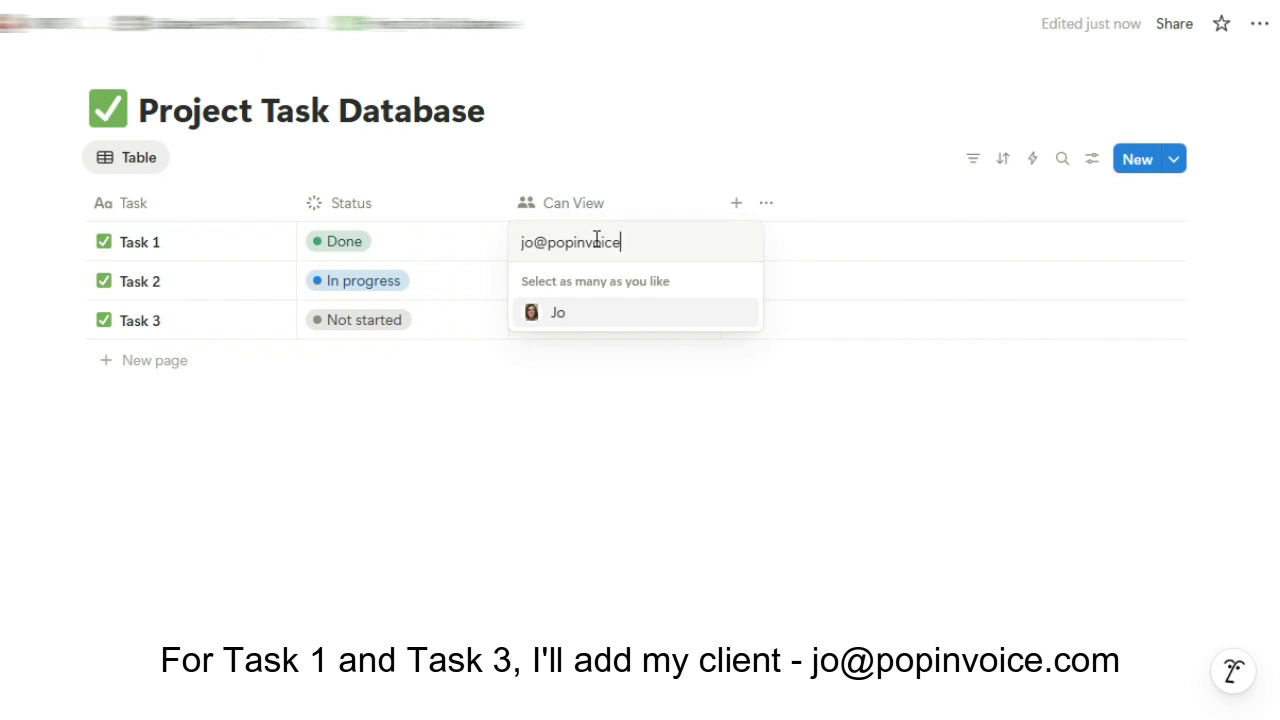
pyautogui.click(603, 313)
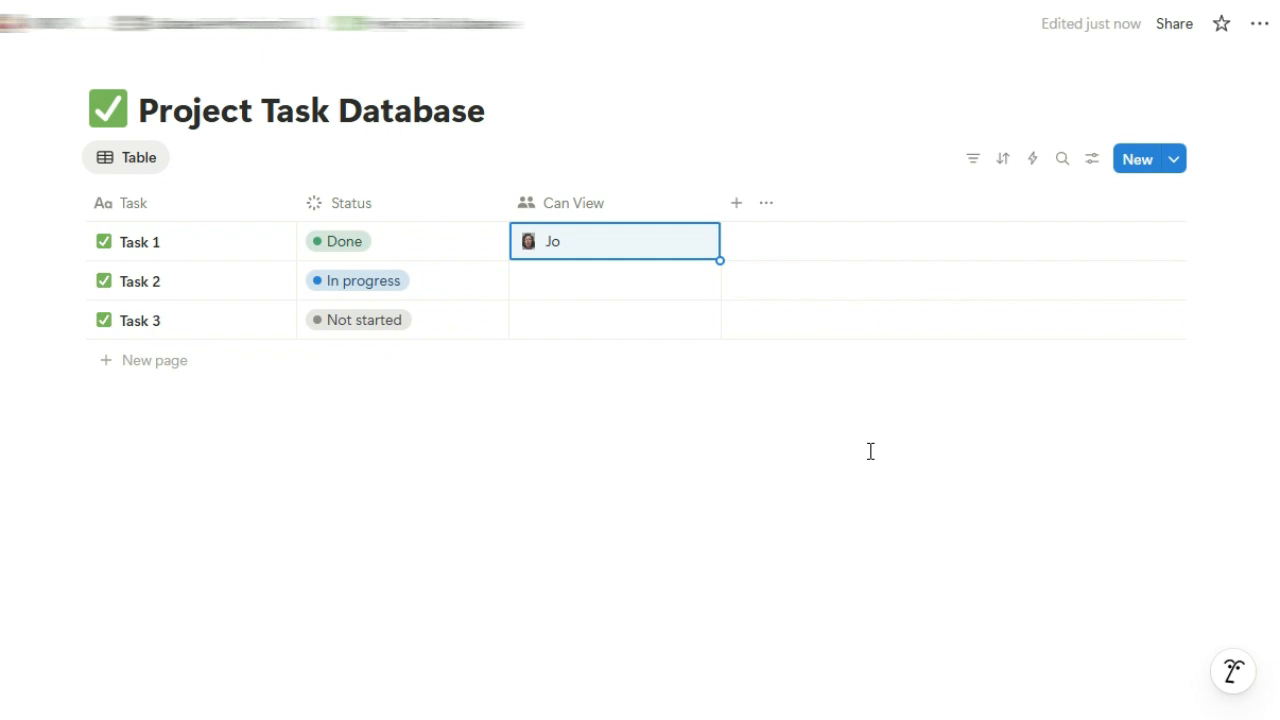
pyautogui.press('Down')
pyautogui.press('Down')
pyautogui.write('Jo')
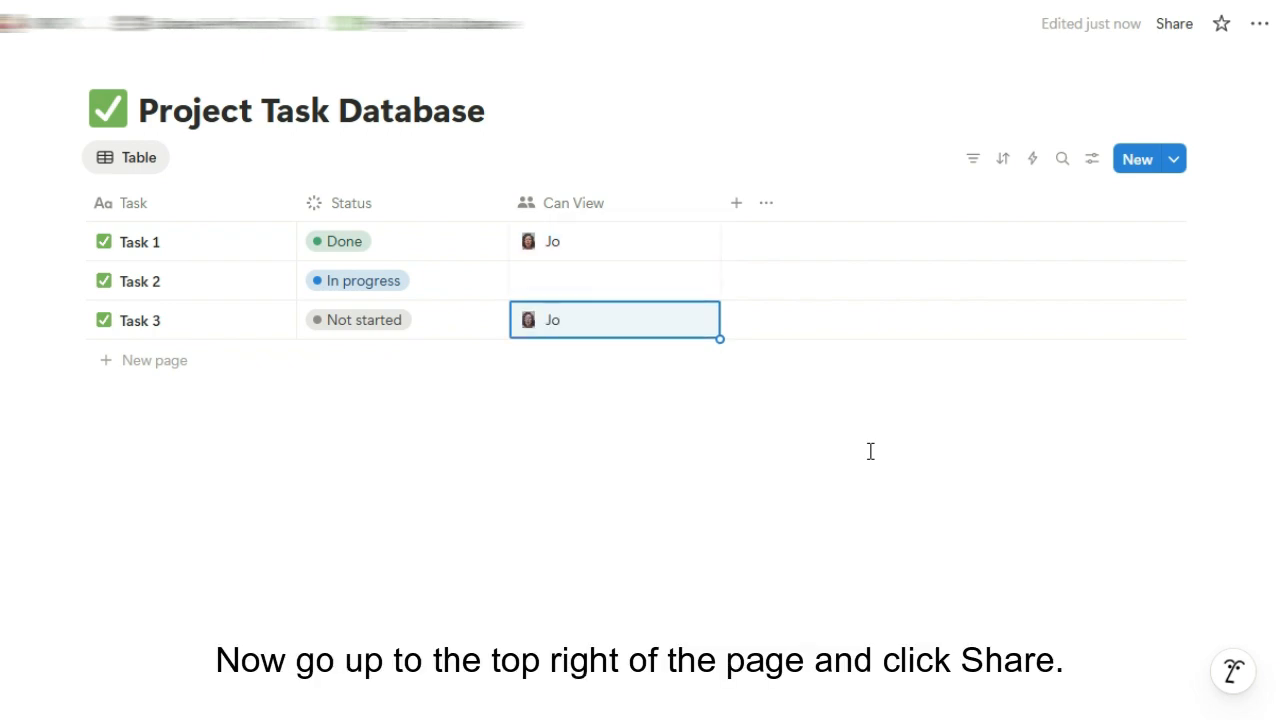
pyautogui.press('Escape')
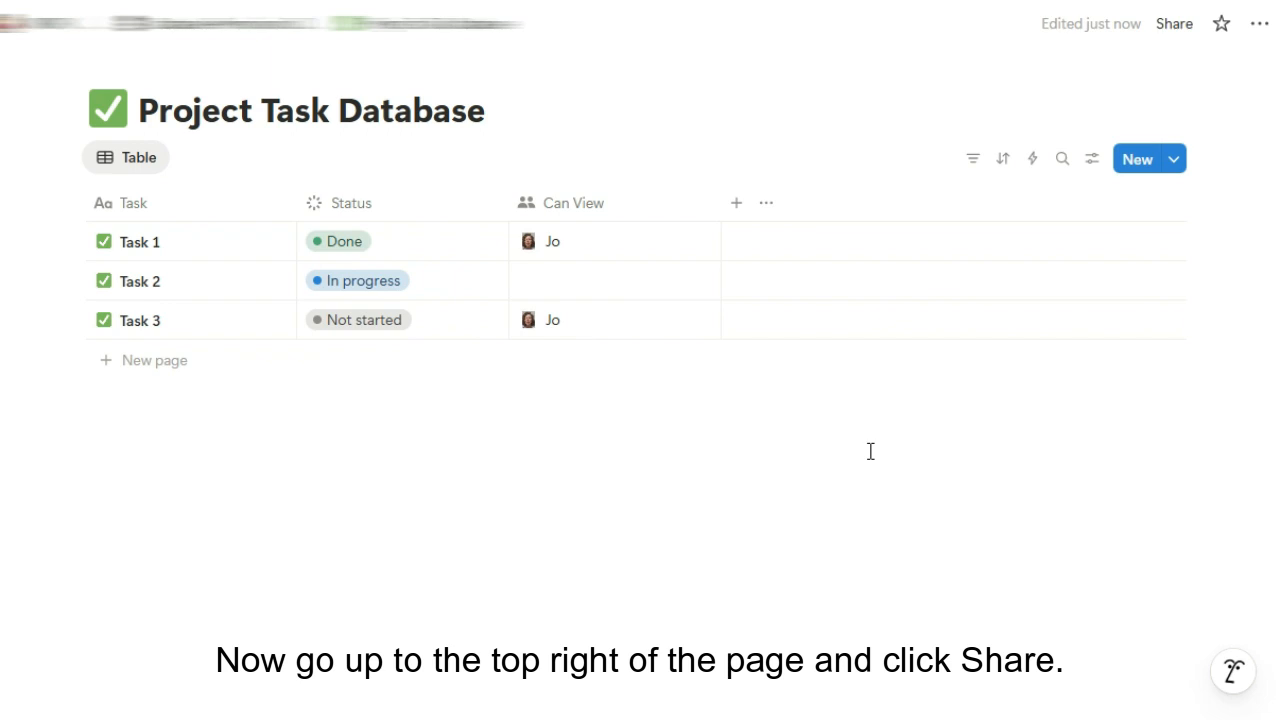
# Create a Share rule granting Can view access to people listed in the Can View property
pyautogui.click(1176, 26)
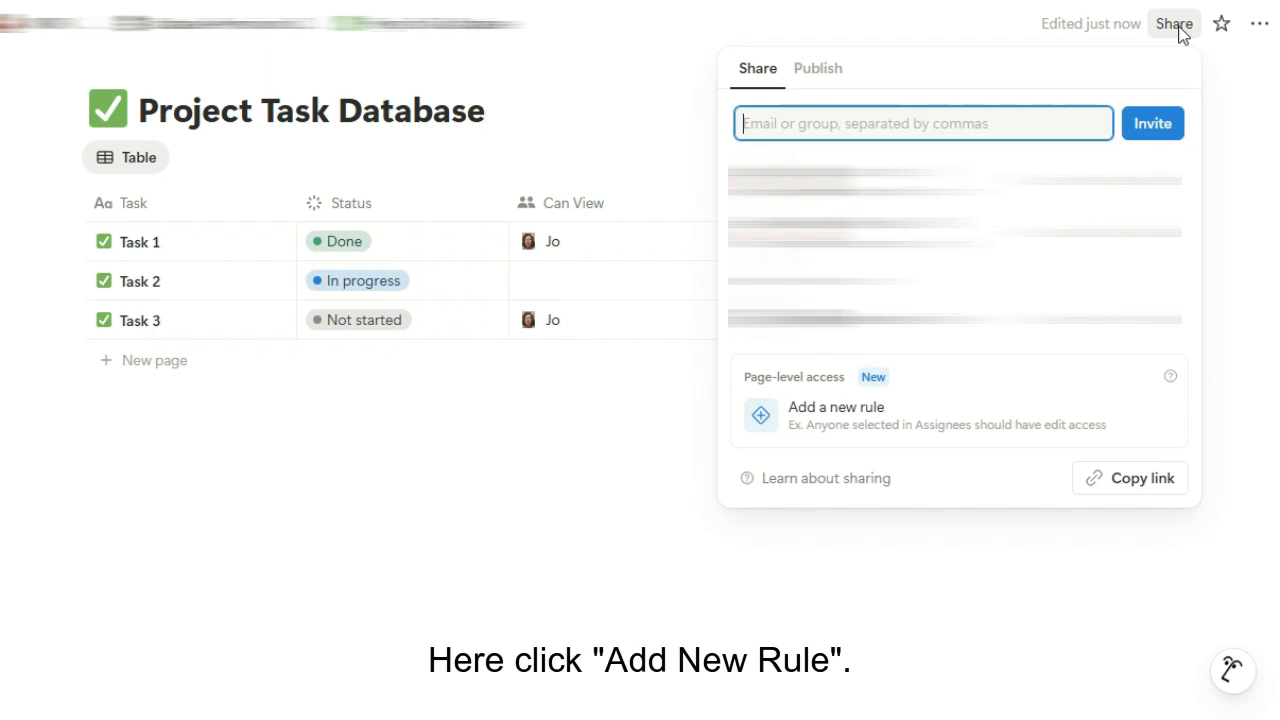
pyautogui.click(952, 436)
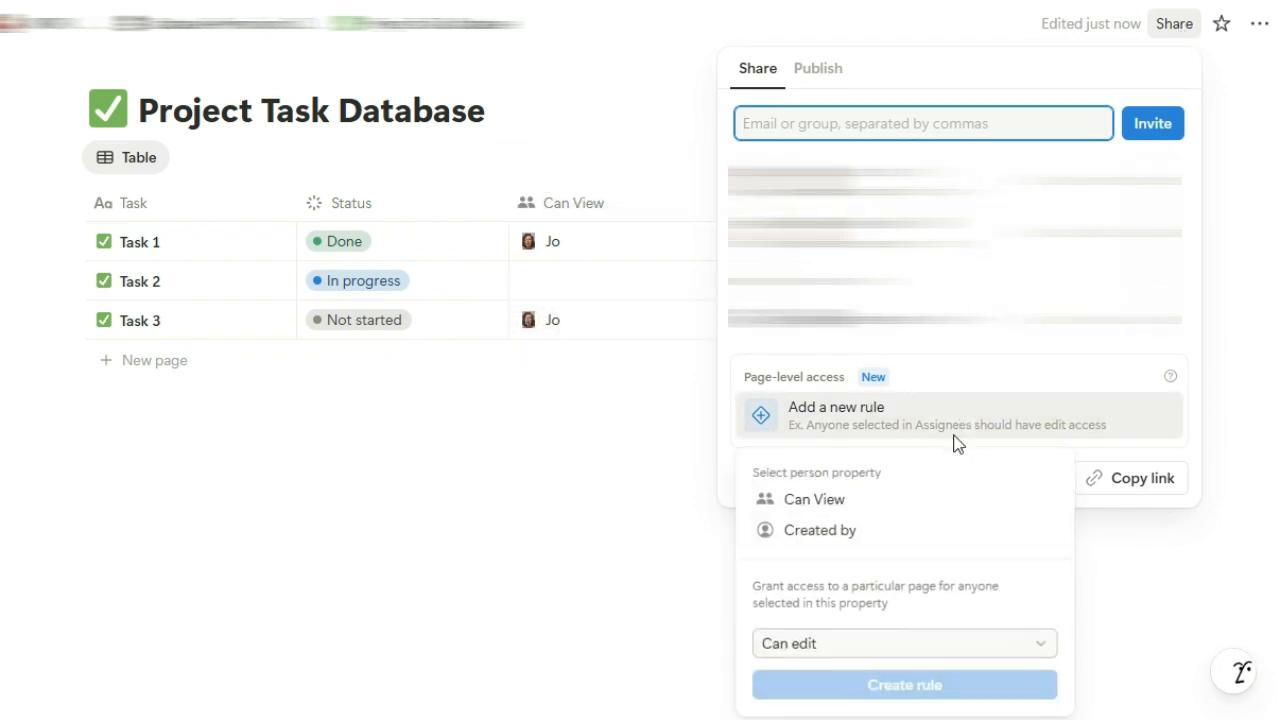
pyautogui.click(917, 501)
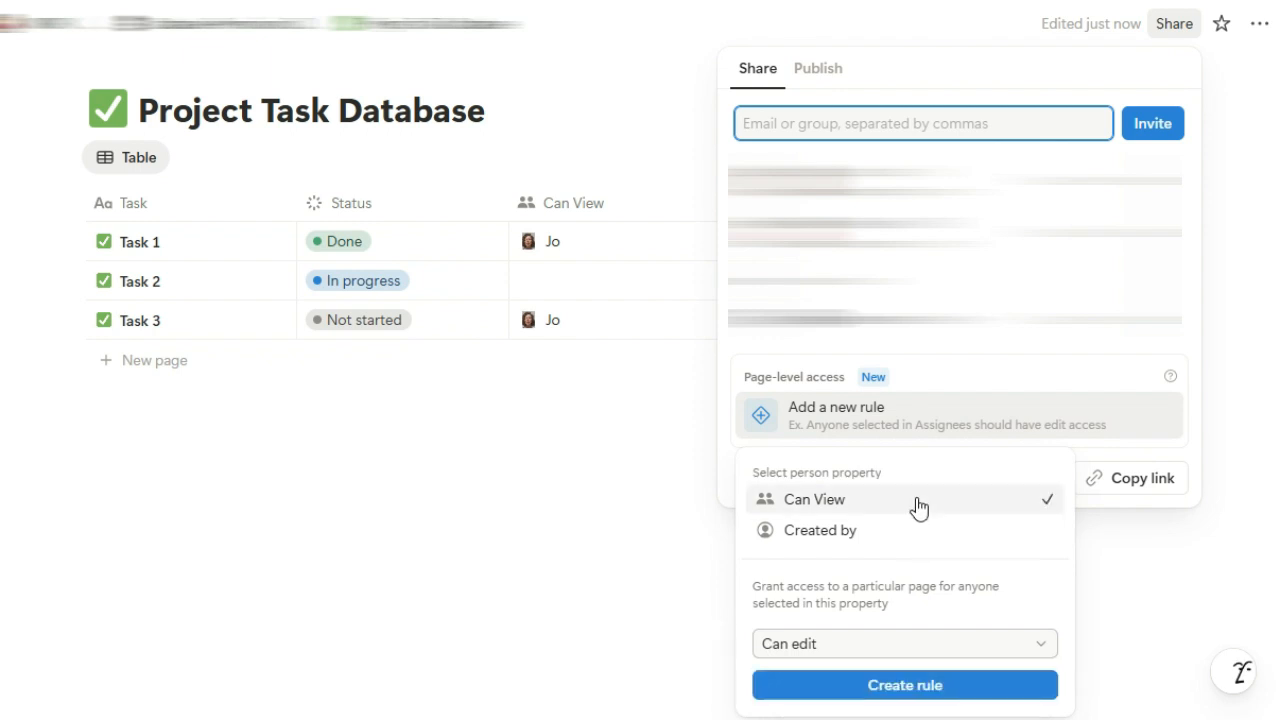
pyautogui.click(886, 648)
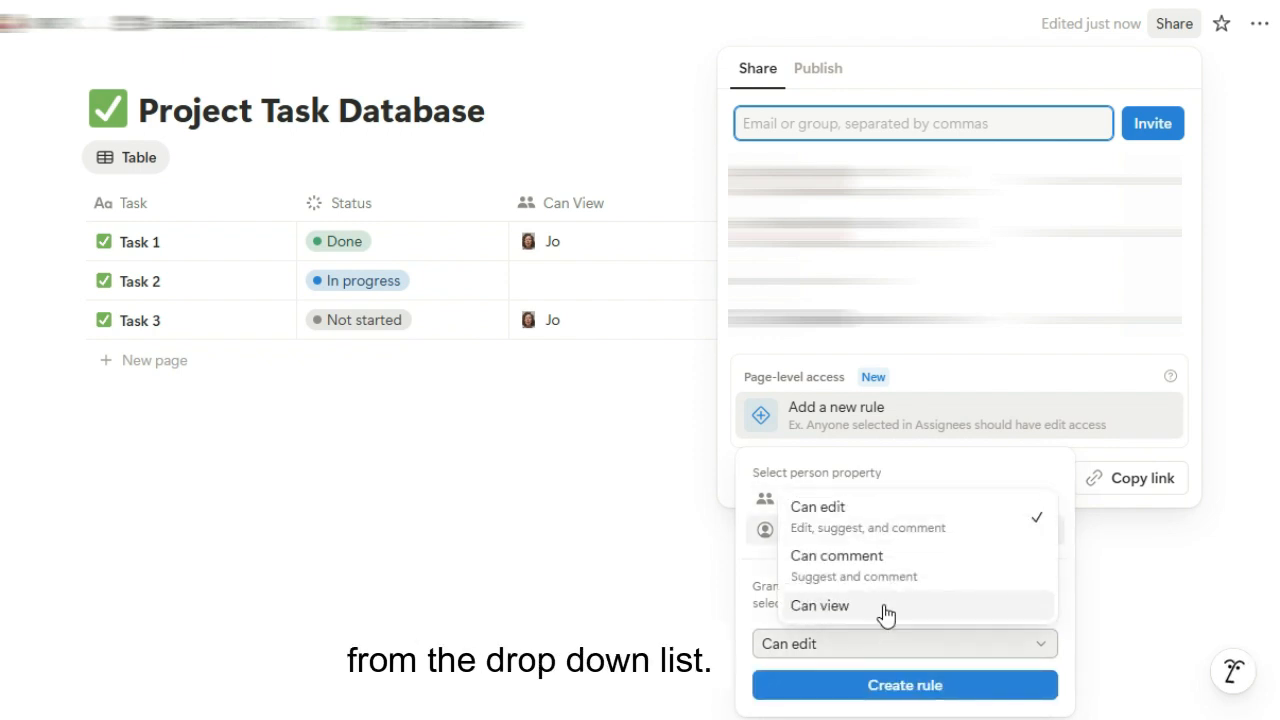
pyautogui.click(886, 606)
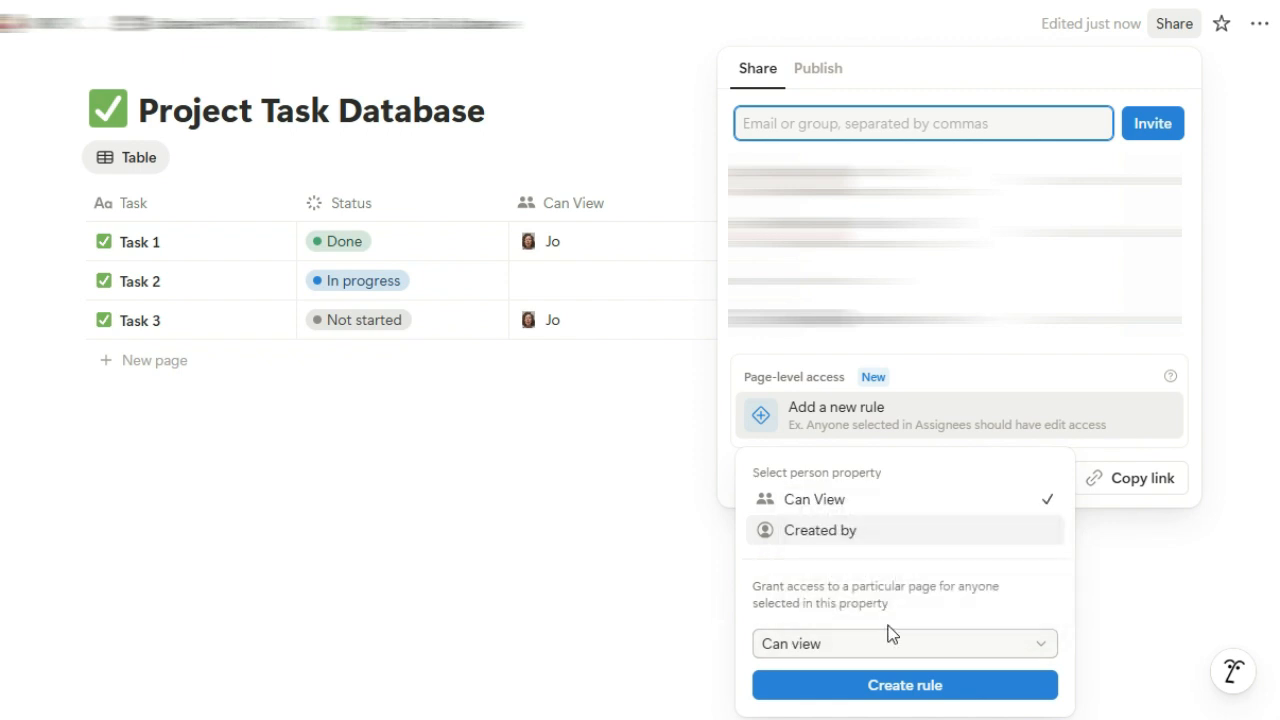
pyautogui.click(903, 686)
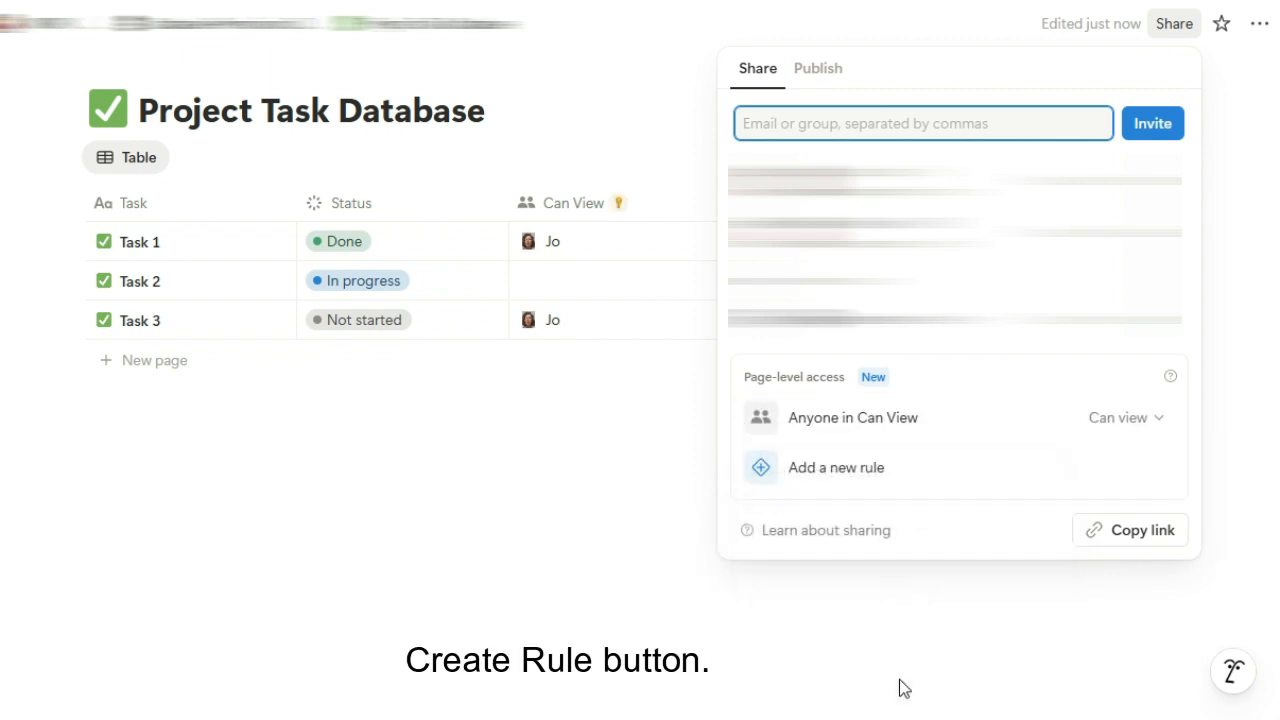
pyautogui.click(901, 684)
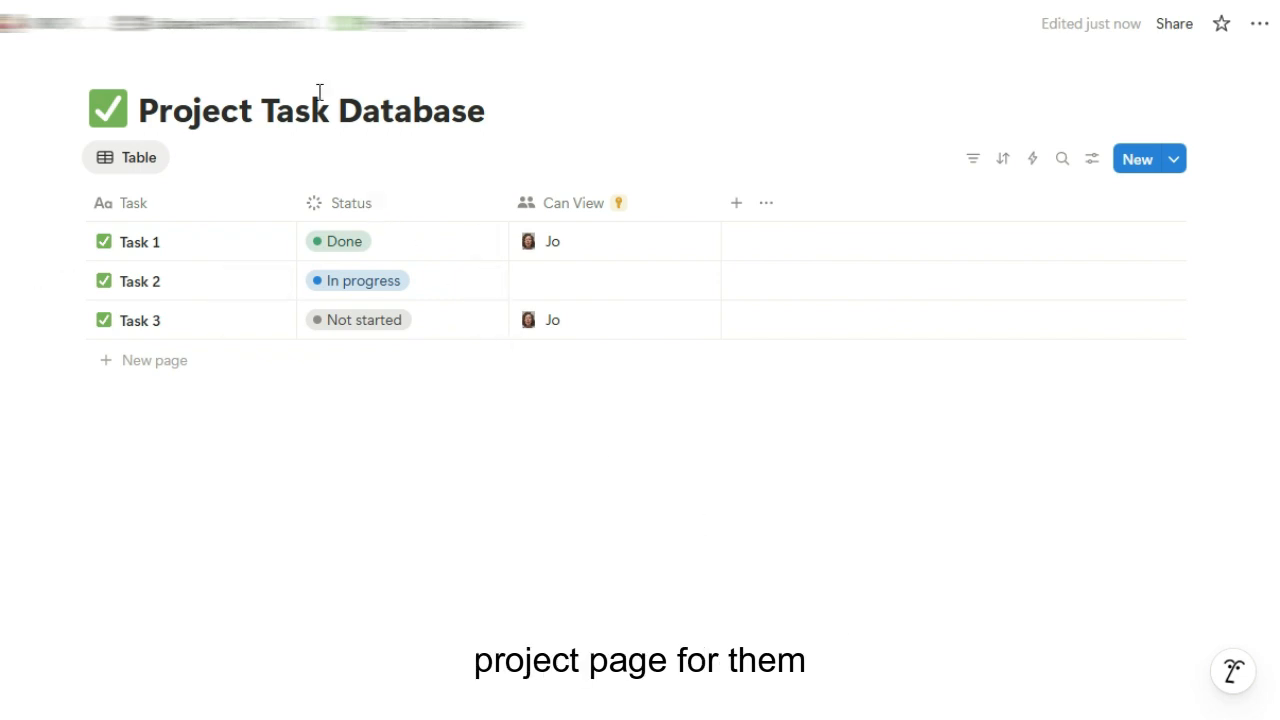
# Go from Database Permissions Demo to the Client Page
pyautogui.click(270, 36)
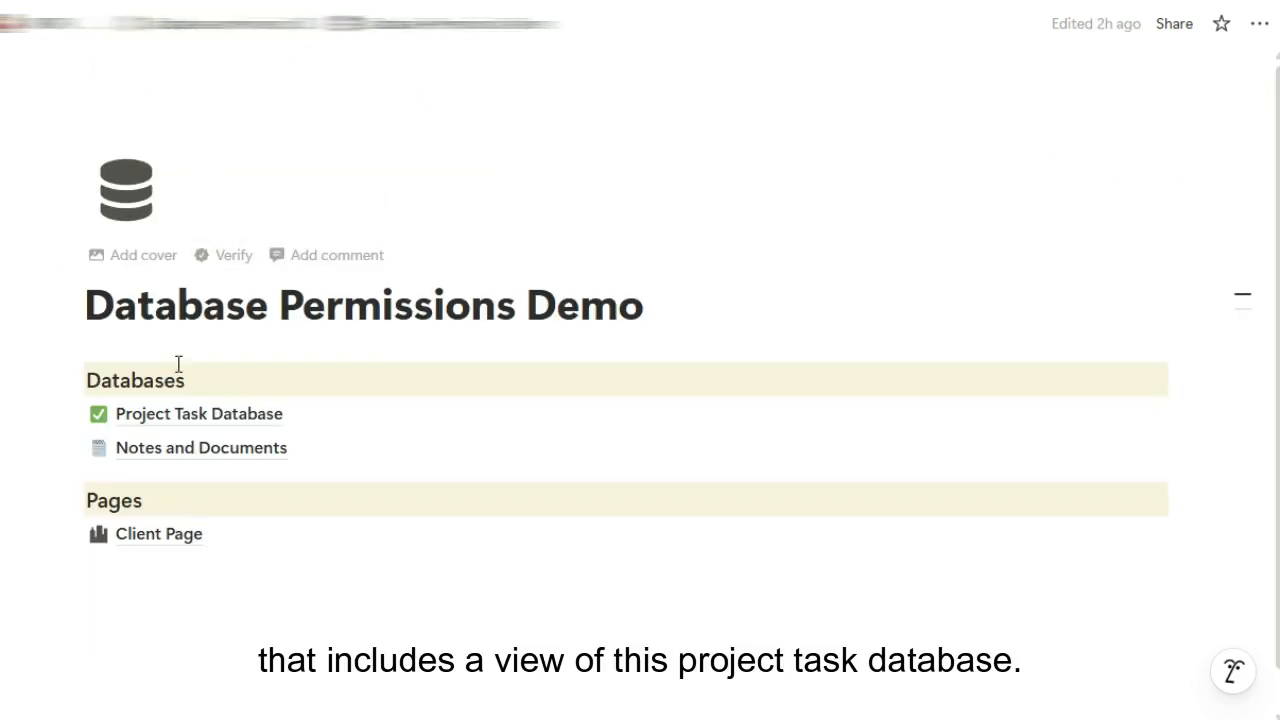
pyautogui.click(160, 536)
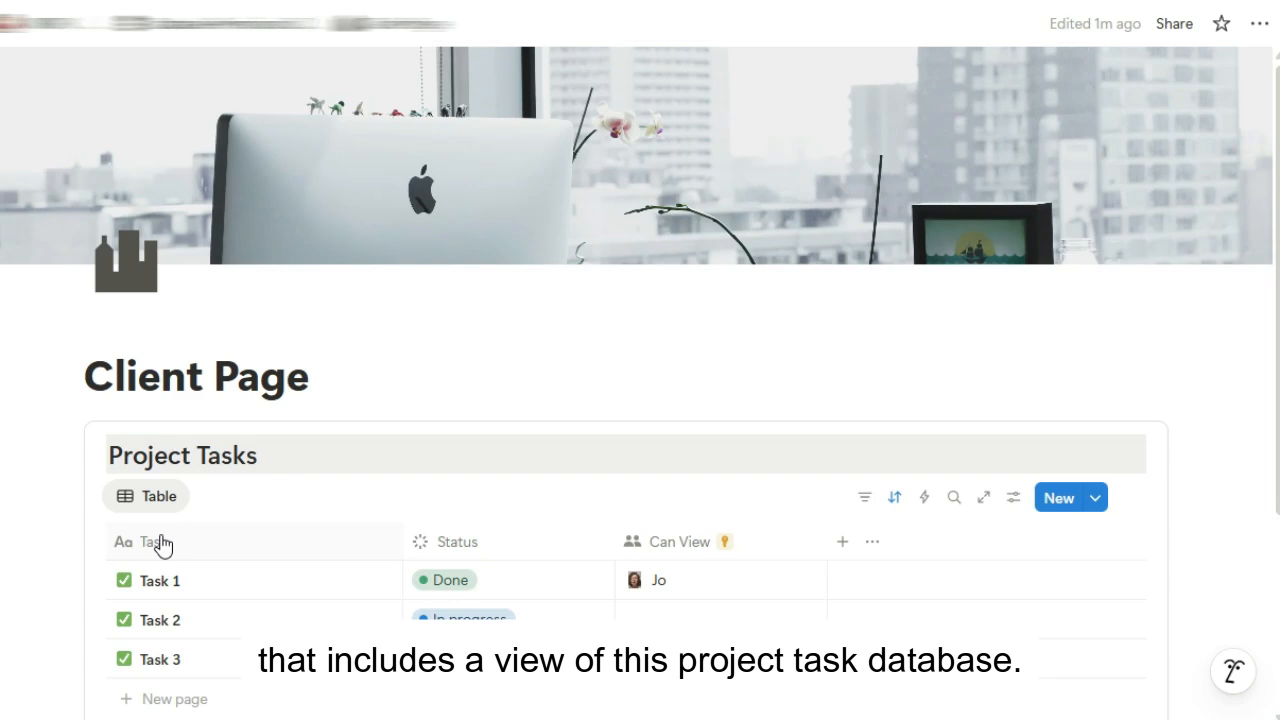
pyautogui.scroll(-1, 389, 517)
pyautogui.scroll(1, 390, 510)
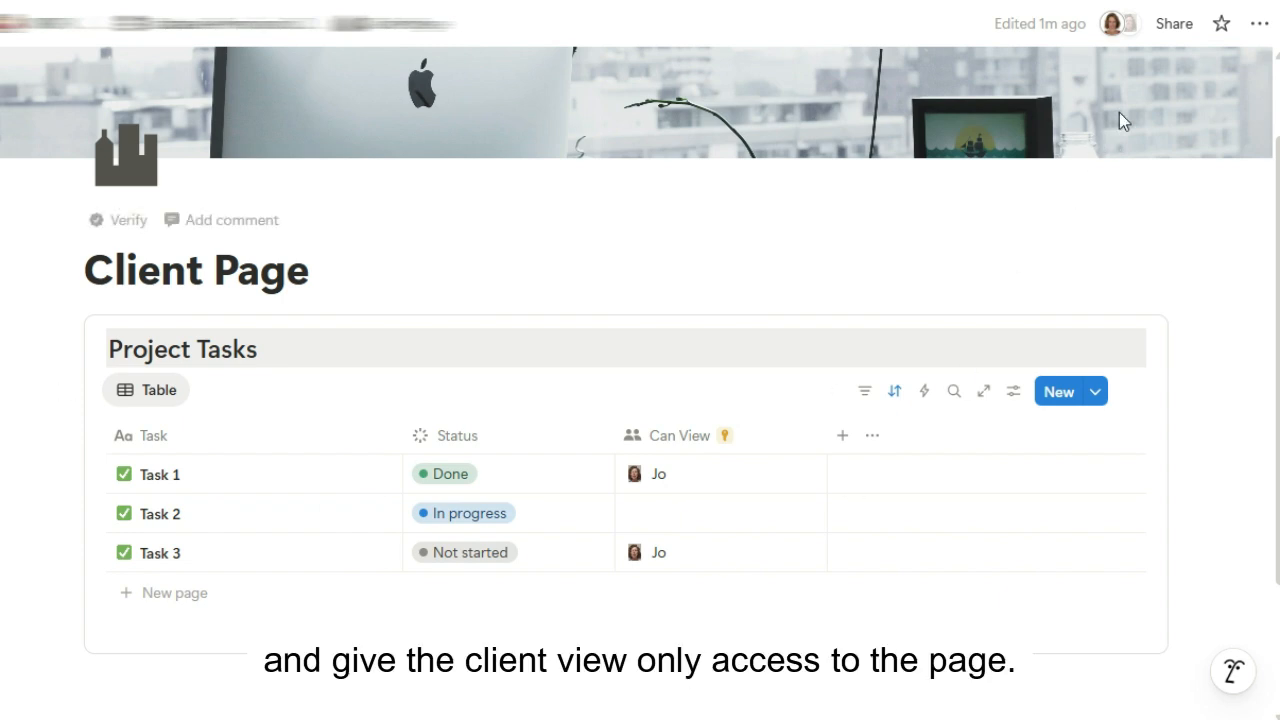
# Invite the client's e-mail to the Client Page with Can view access, keeping them a guest
pyautogui.click(1174, 24)
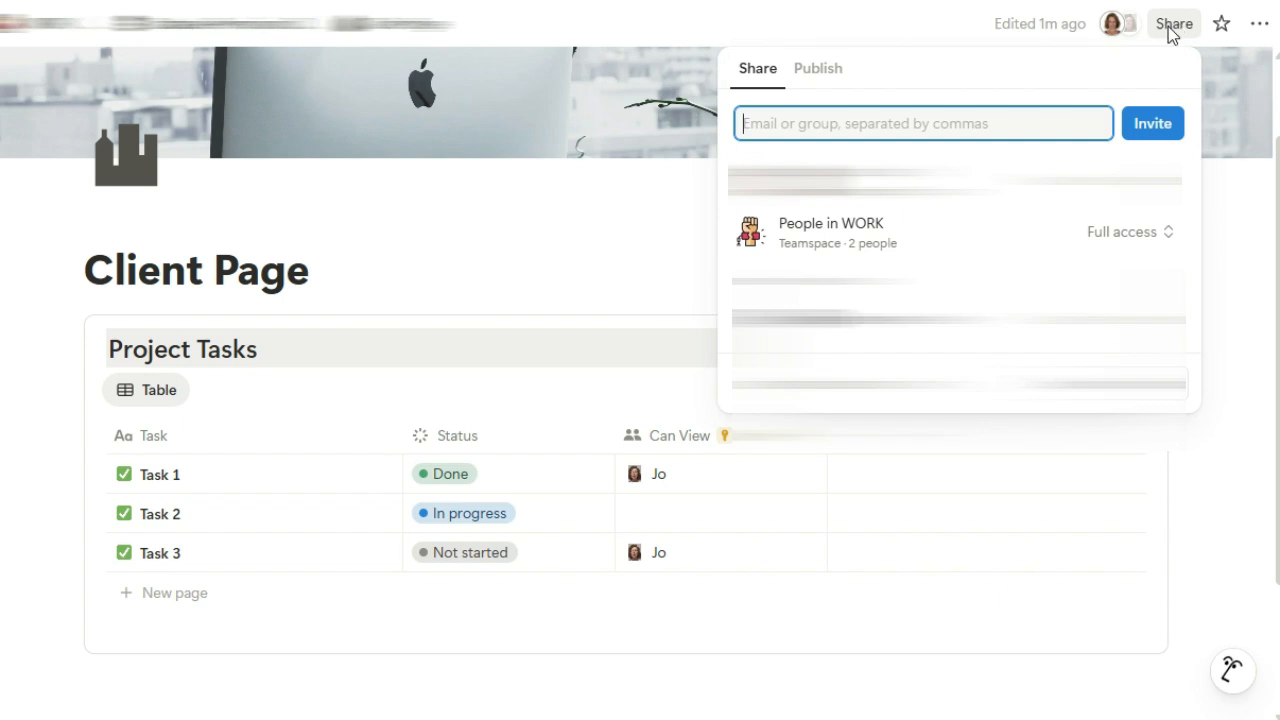
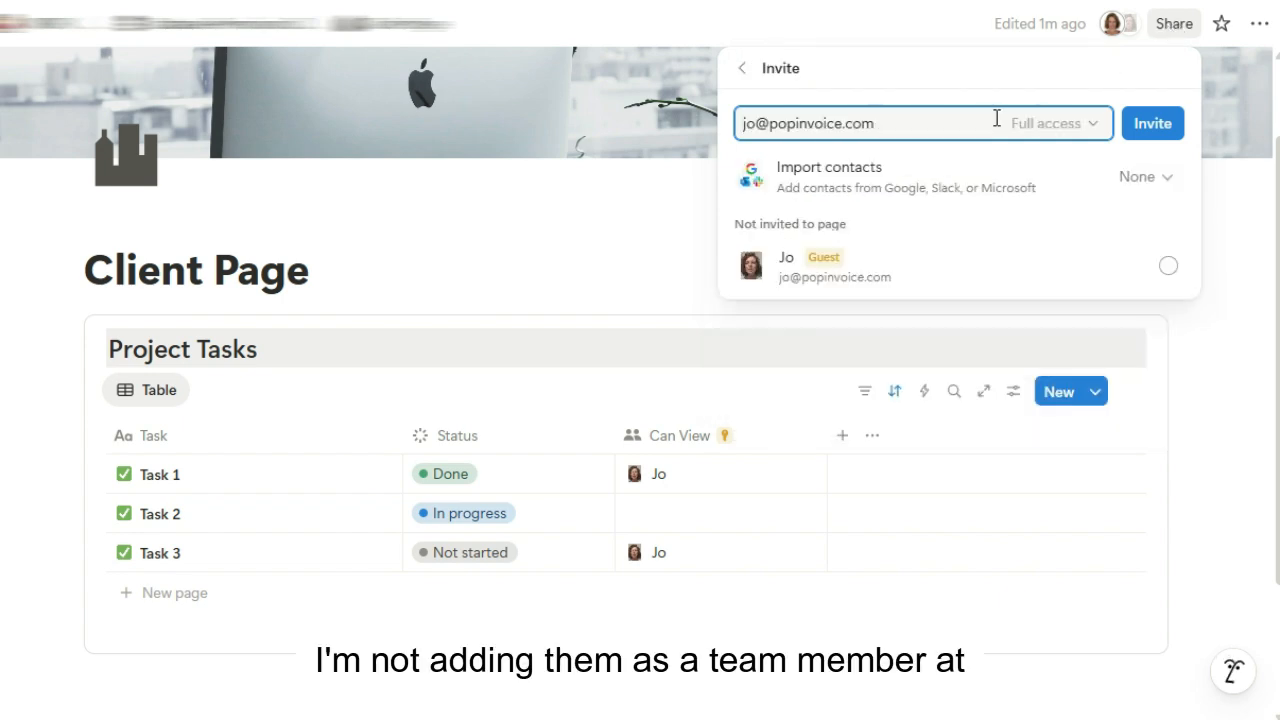
pyautogui.click(1029, 124)
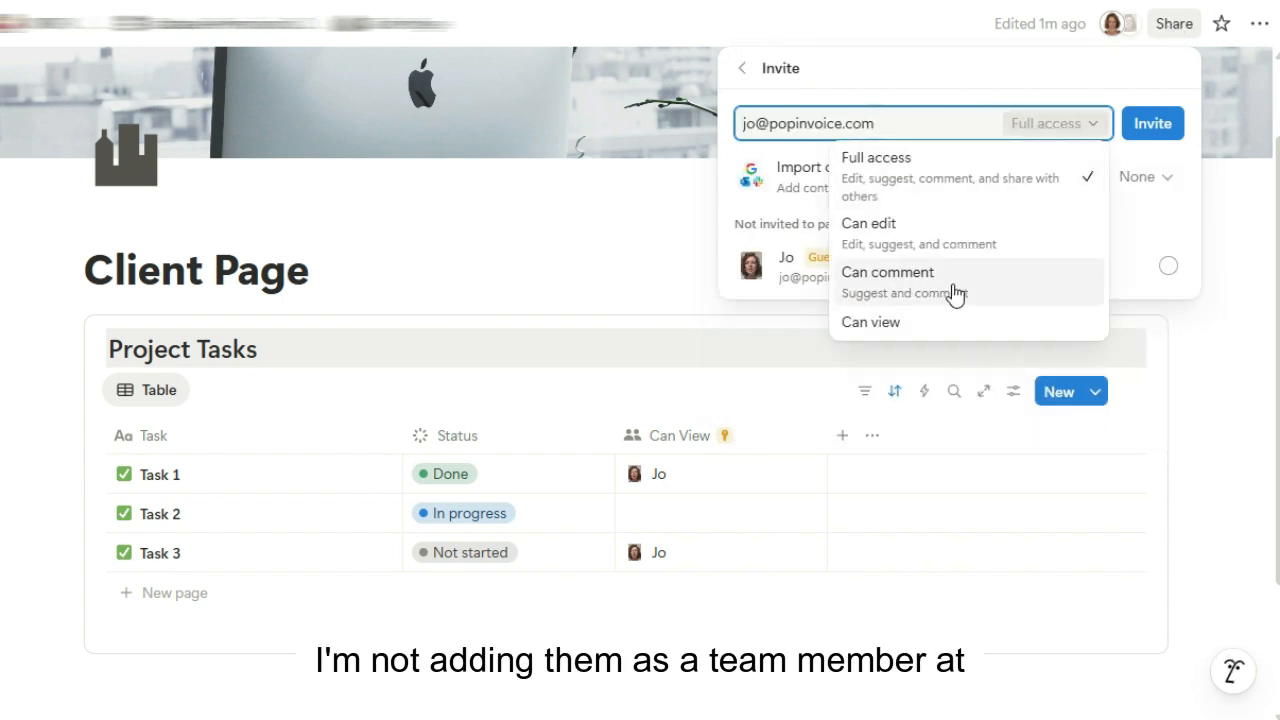
pyautogui.click(943, 324)
pyautogui.click(1166, 275)
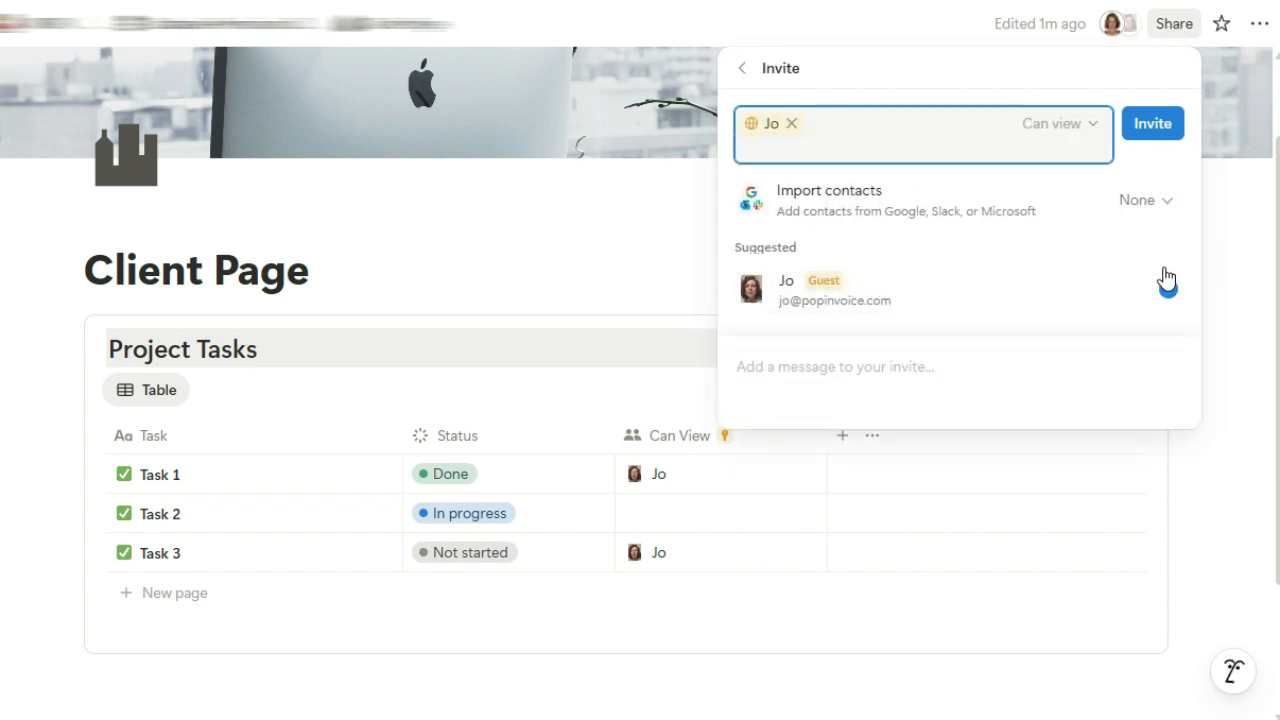
pyautogui.click(1160, 126)
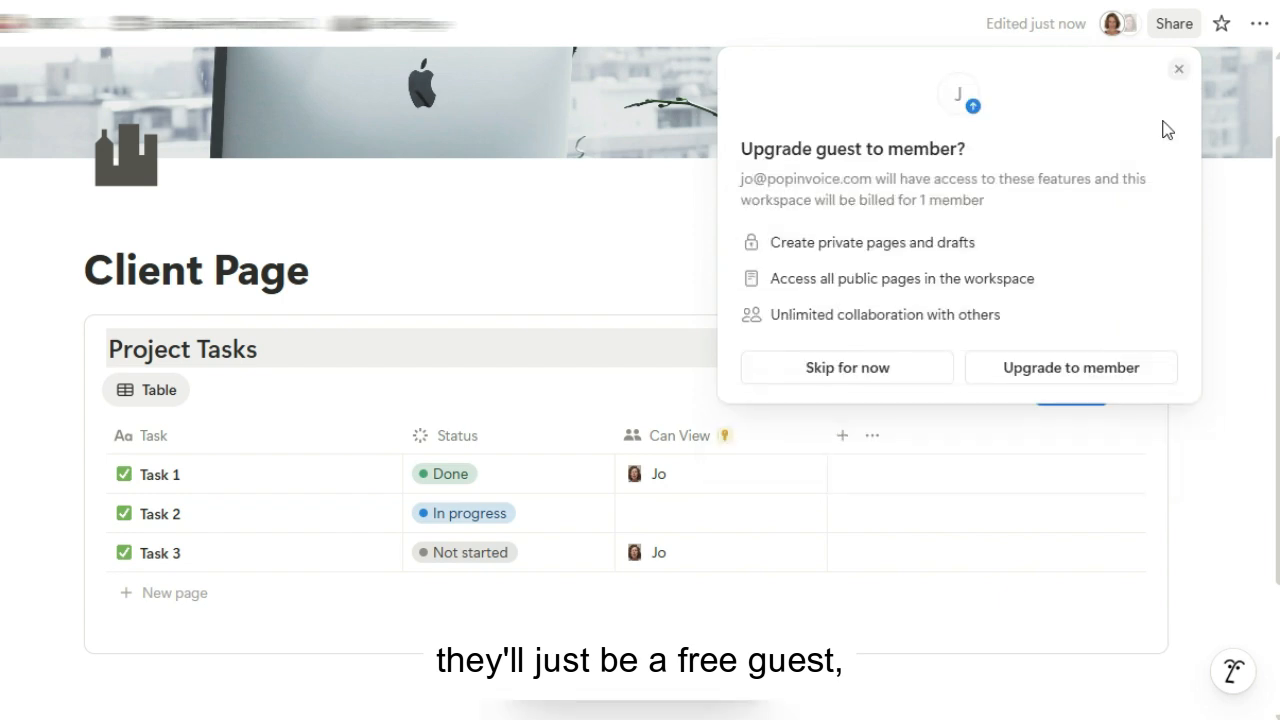
pyautogui.click(862, 381)
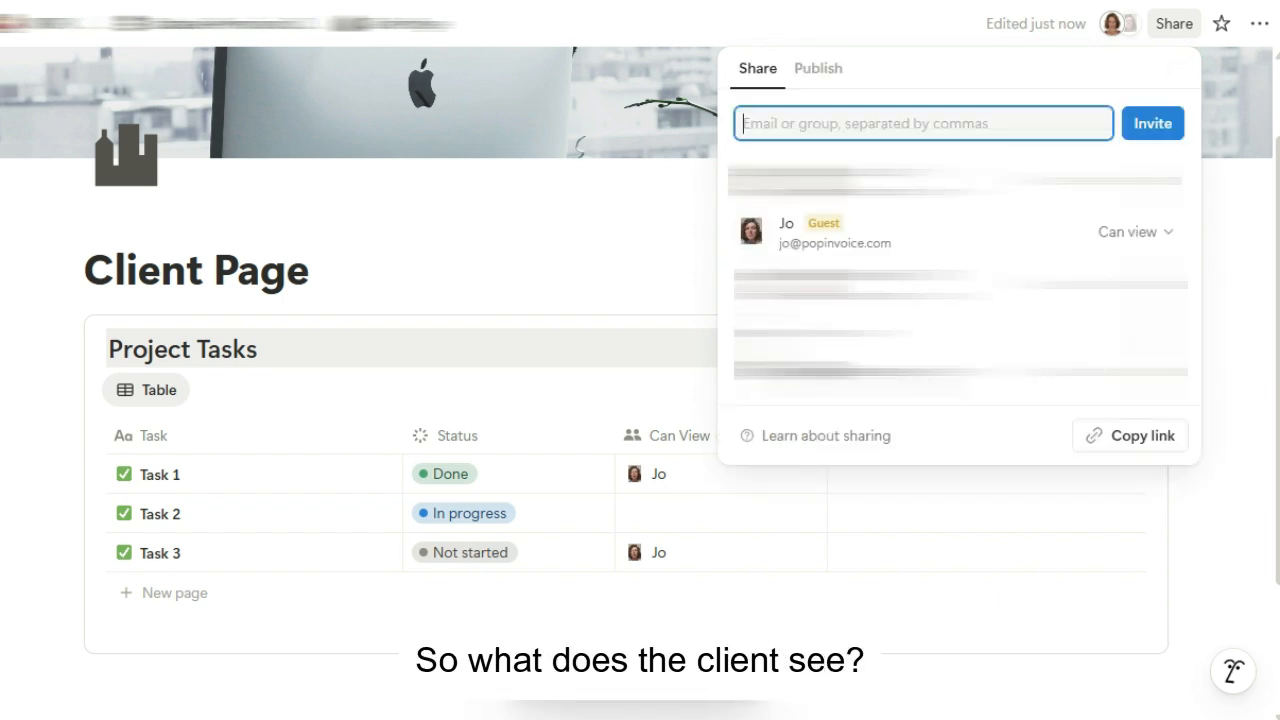
pyautogui.click(1203, 595)
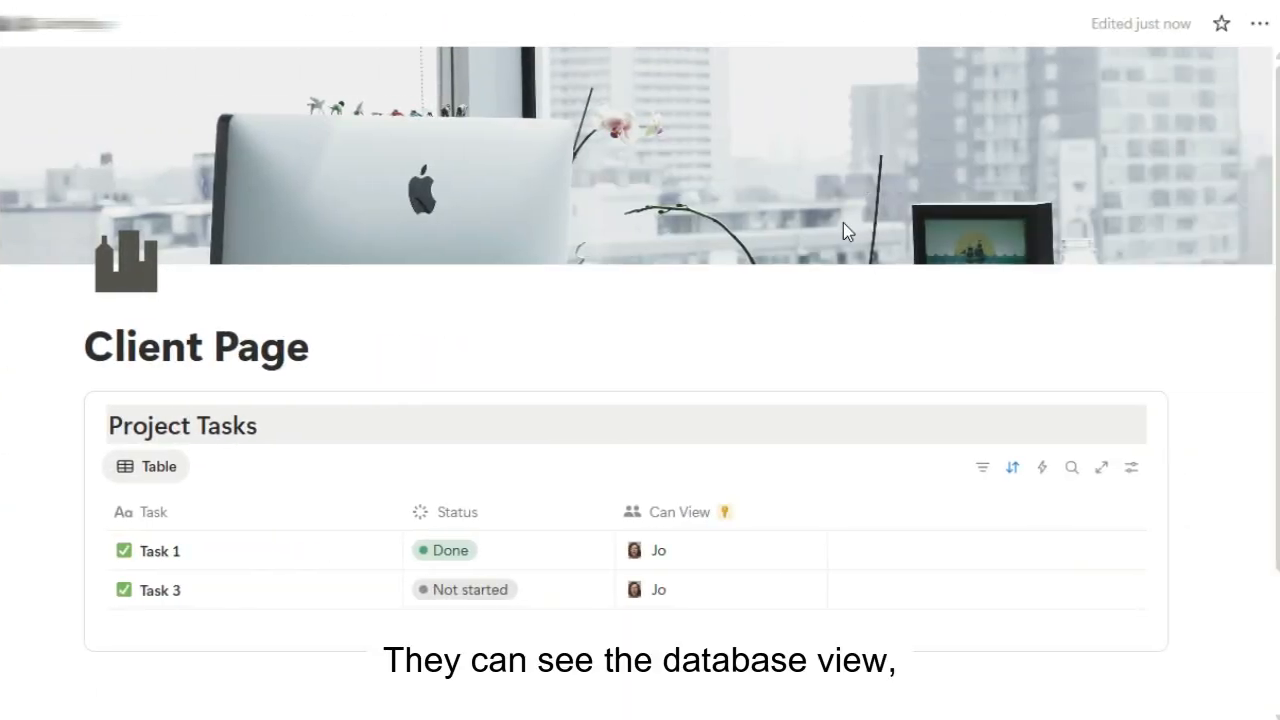
# As the client, open Task 1 and Task 3 in side peek, then close the peek
pyautogui.scroll(-3, 843, 225)
pyautogui.scroll(-1, 843, 223)
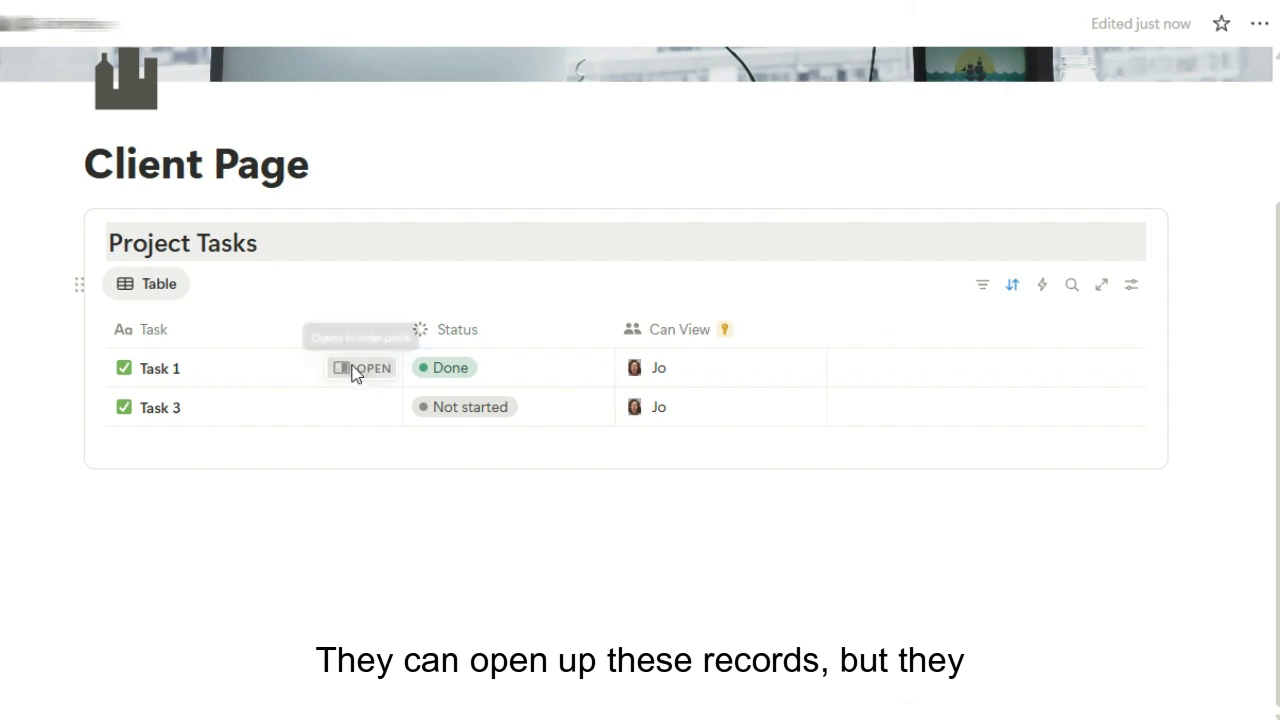
pyautogui.click(355, 372)
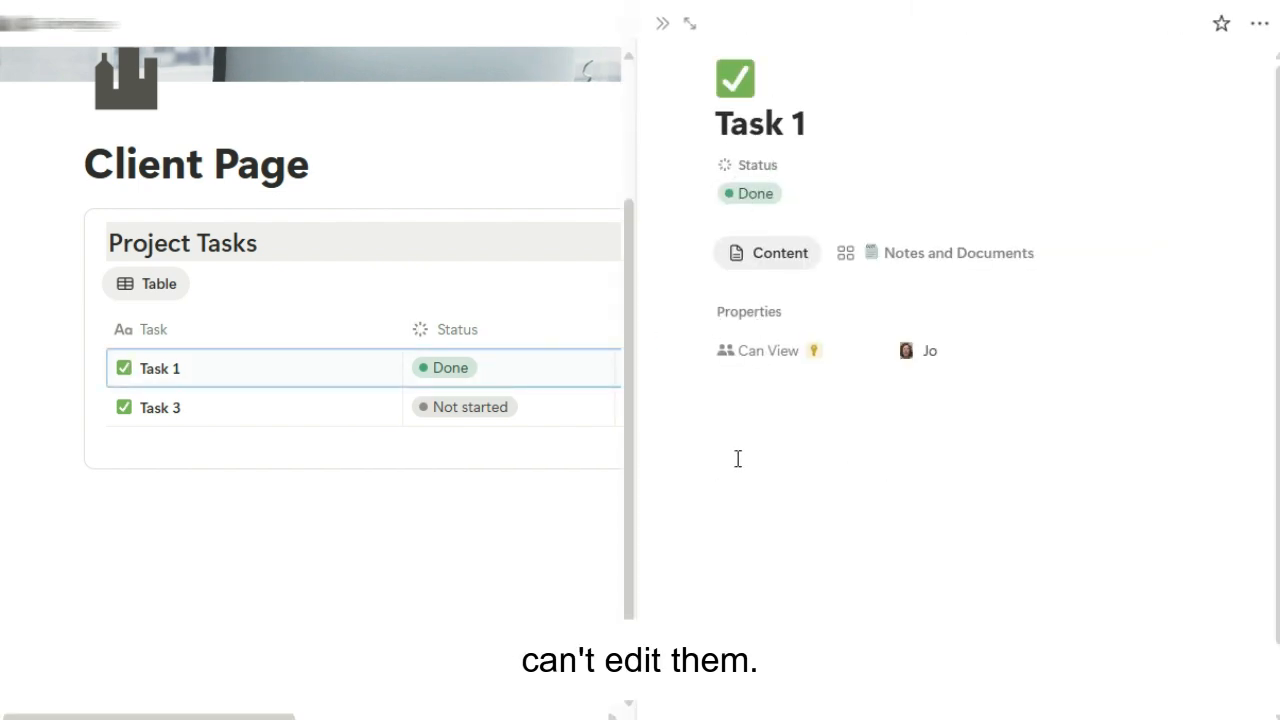
pyautogui.click(368, 408)
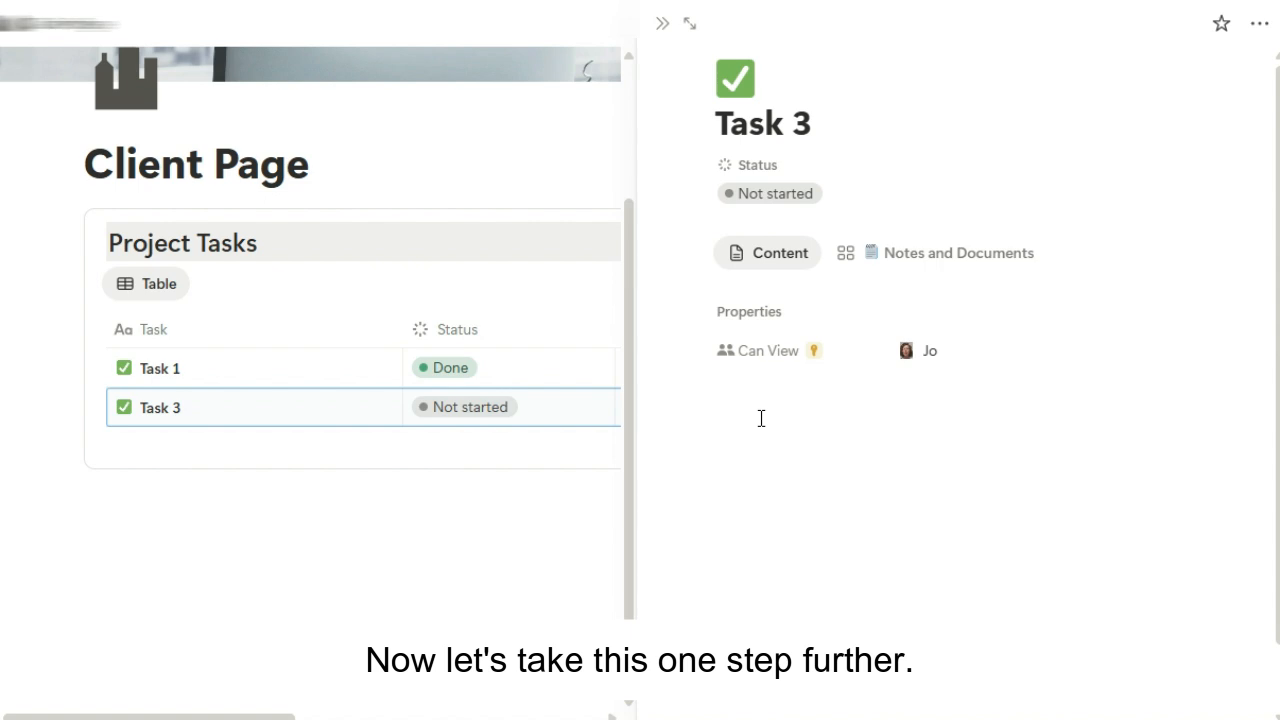
pyautogui.click(662, 23)
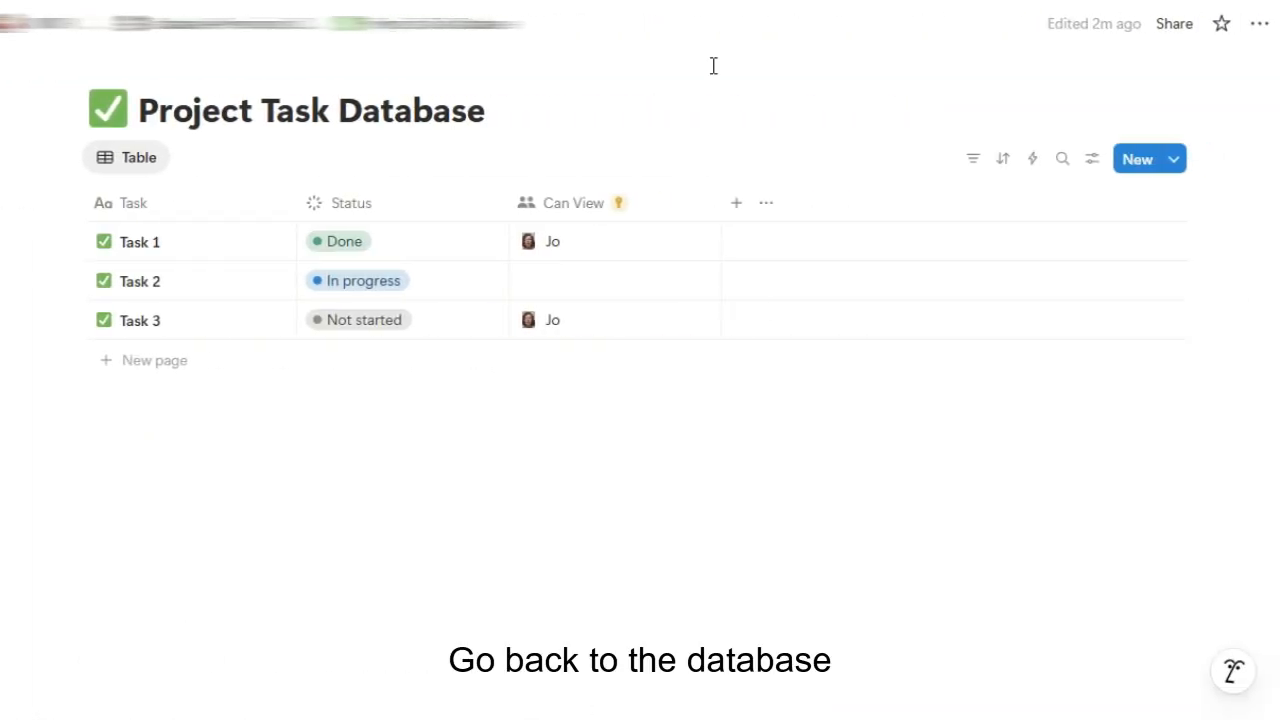
# Add a second Person property to the task database named Can Edit
pyautogui.click(736, 208)
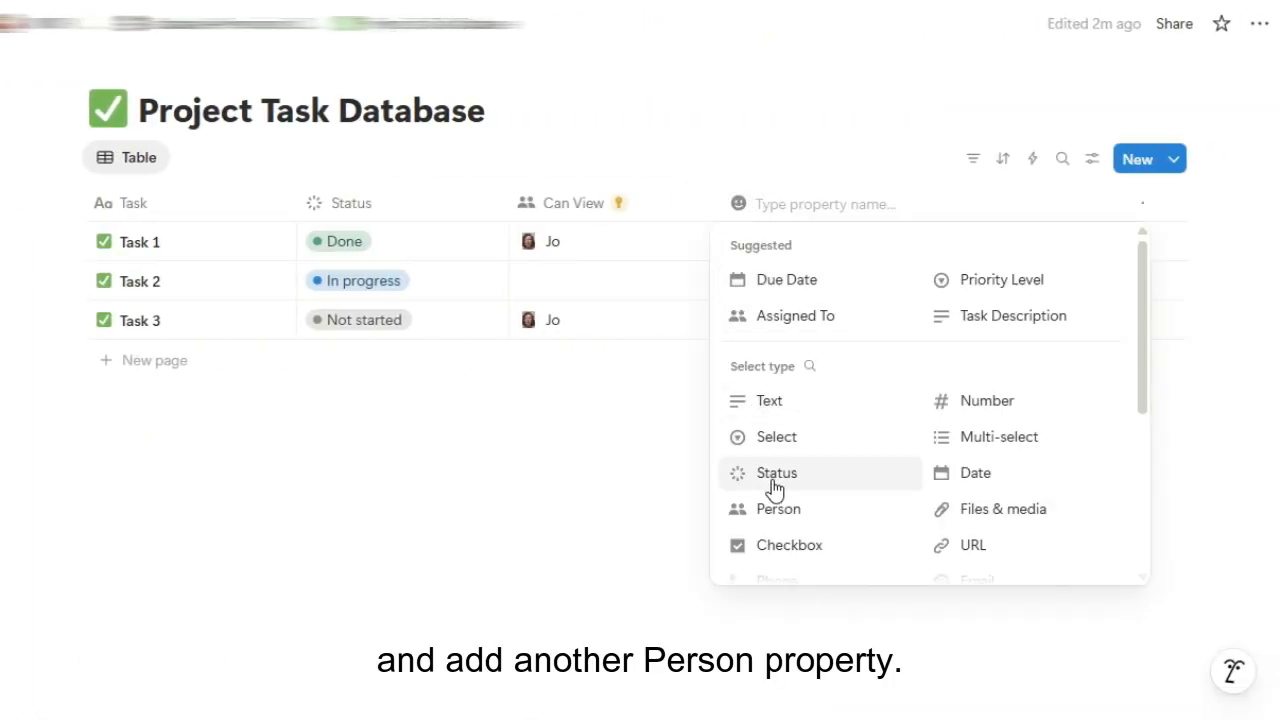
pyautogui.click(782, 513)
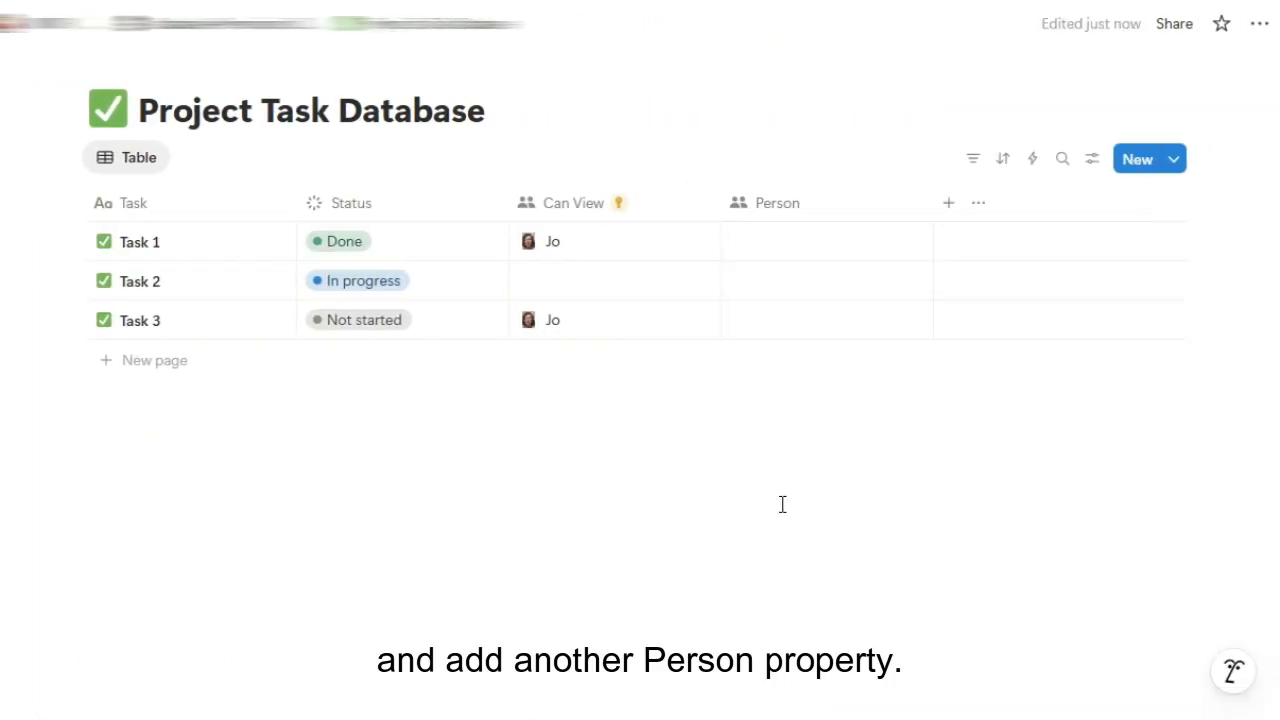
pyautogui.click(803, 208)
pyautogui.doubleClick(805, 246)
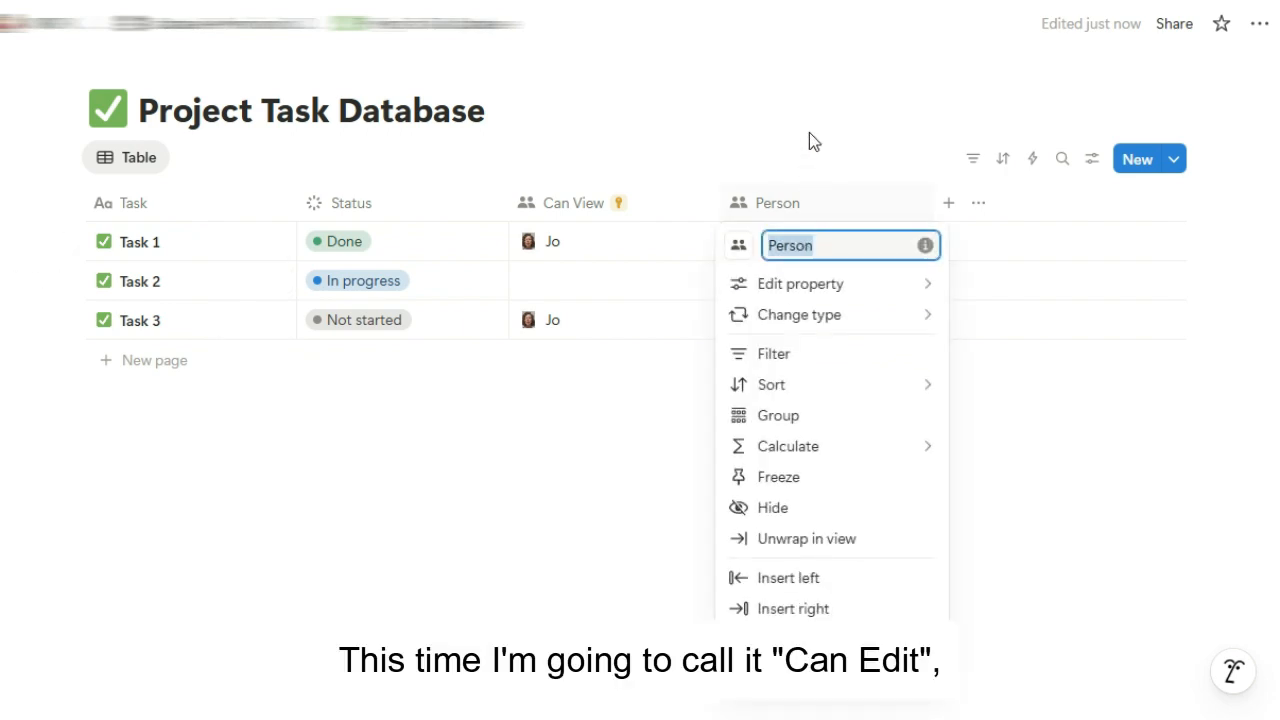
pyautogui.write('Can Edit')
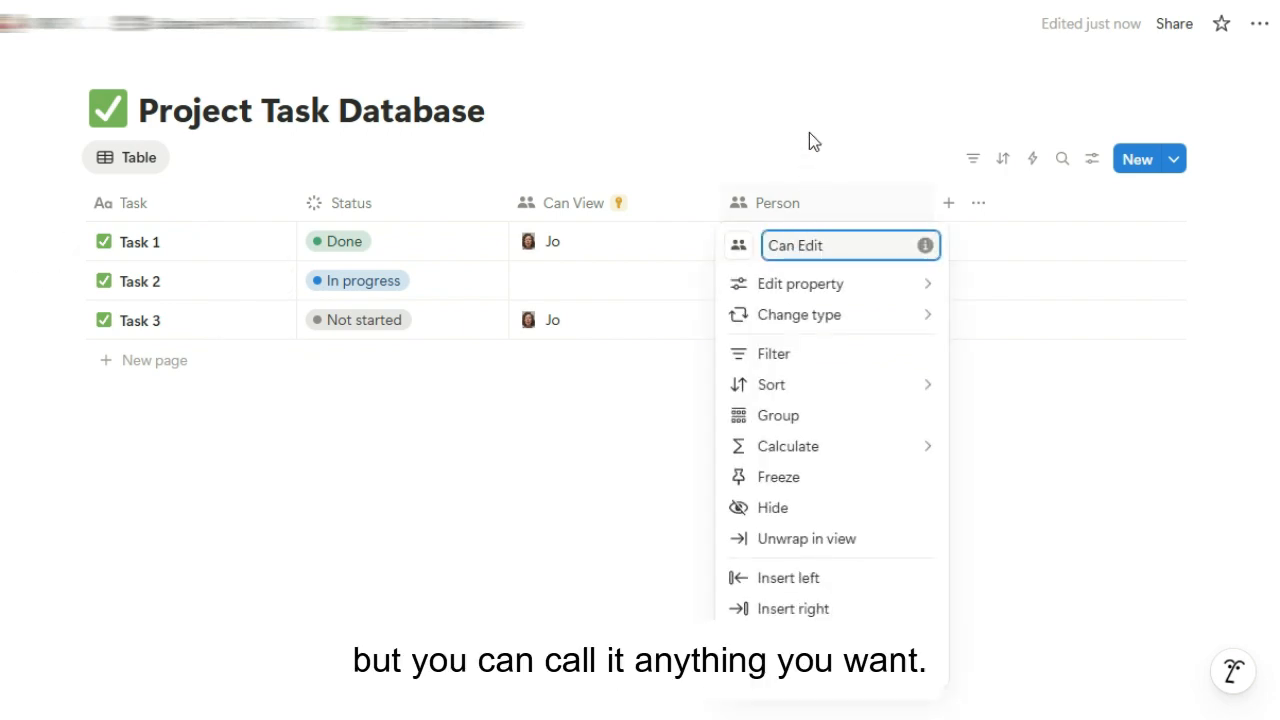
pyautogui.press('Return')
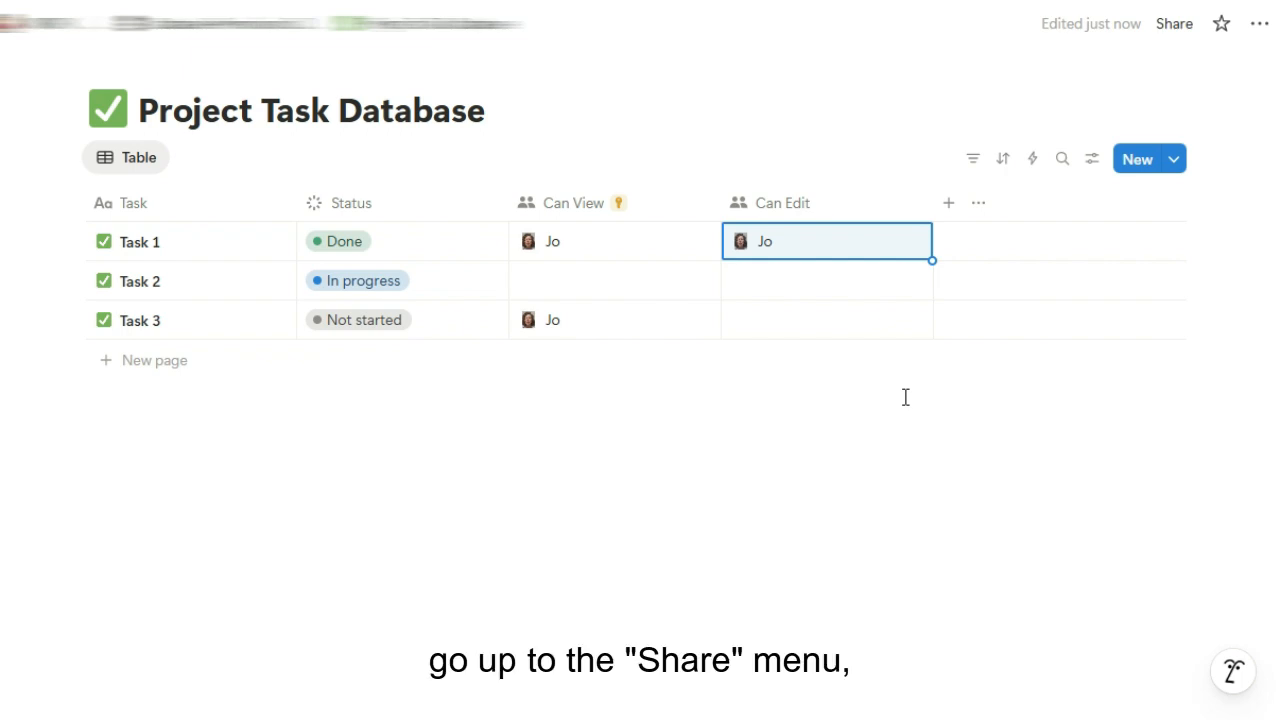
# Create a Share rule giving people in the Can Edit property Can edit access
pyautogui.click(1187, 27)
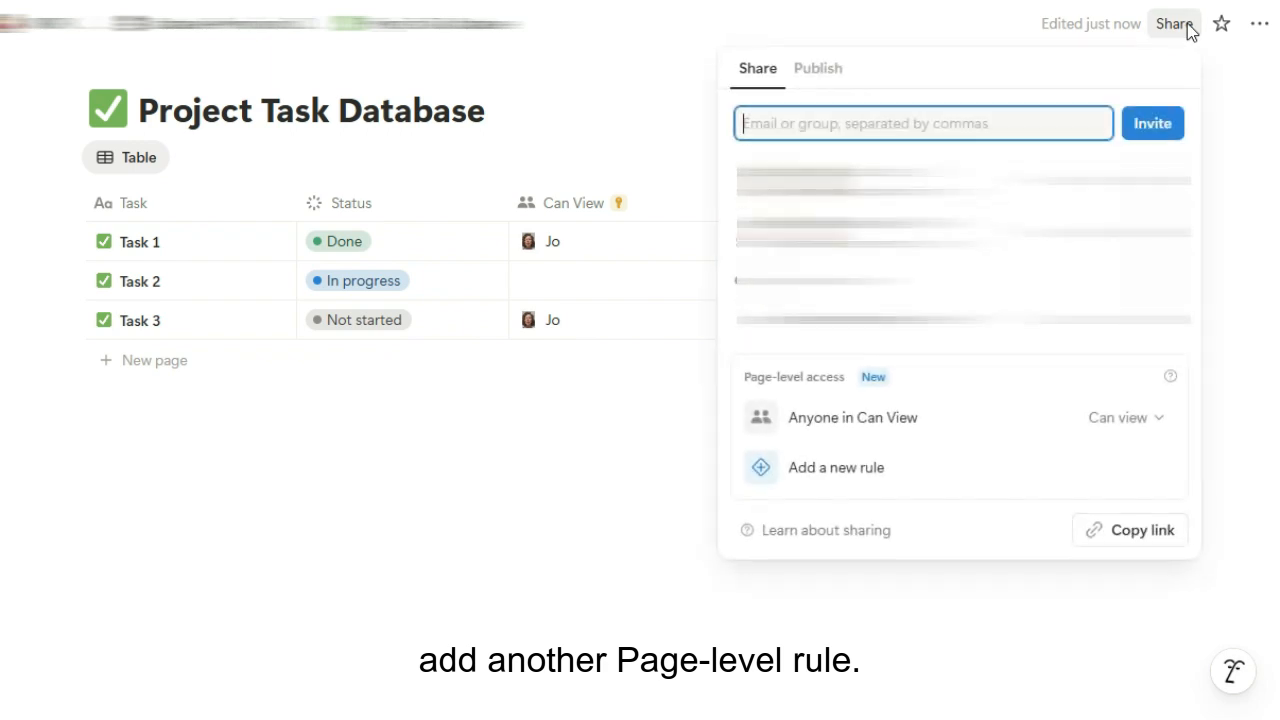
pyautogui.click(864, 464)
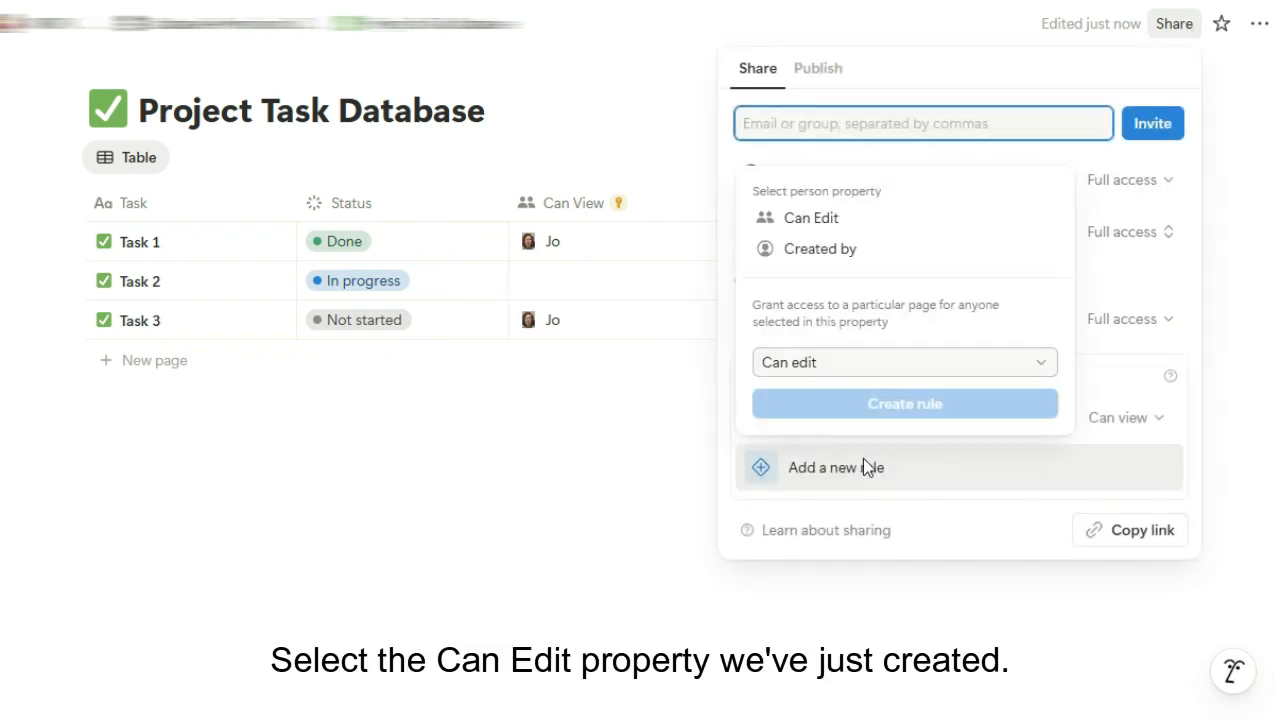
pyautogui.click(837, 220)
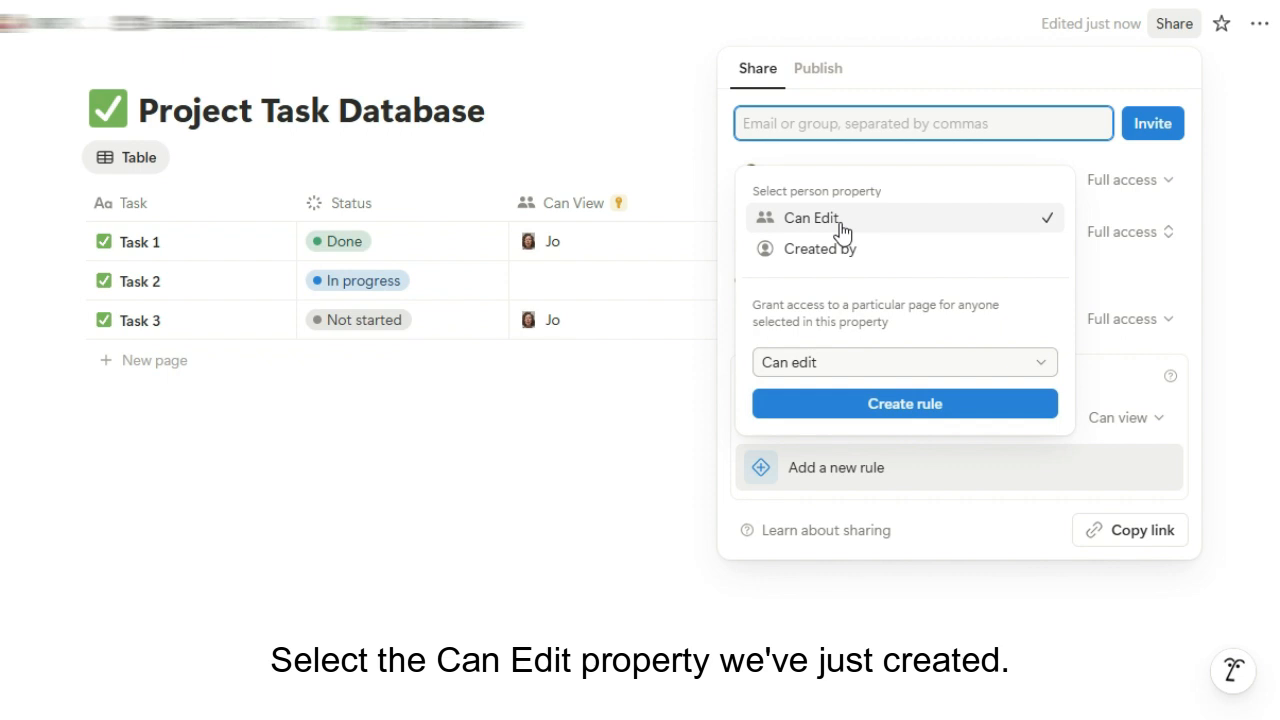
pyautogui.click(859, 413)
pyautogui.click(644, 443)
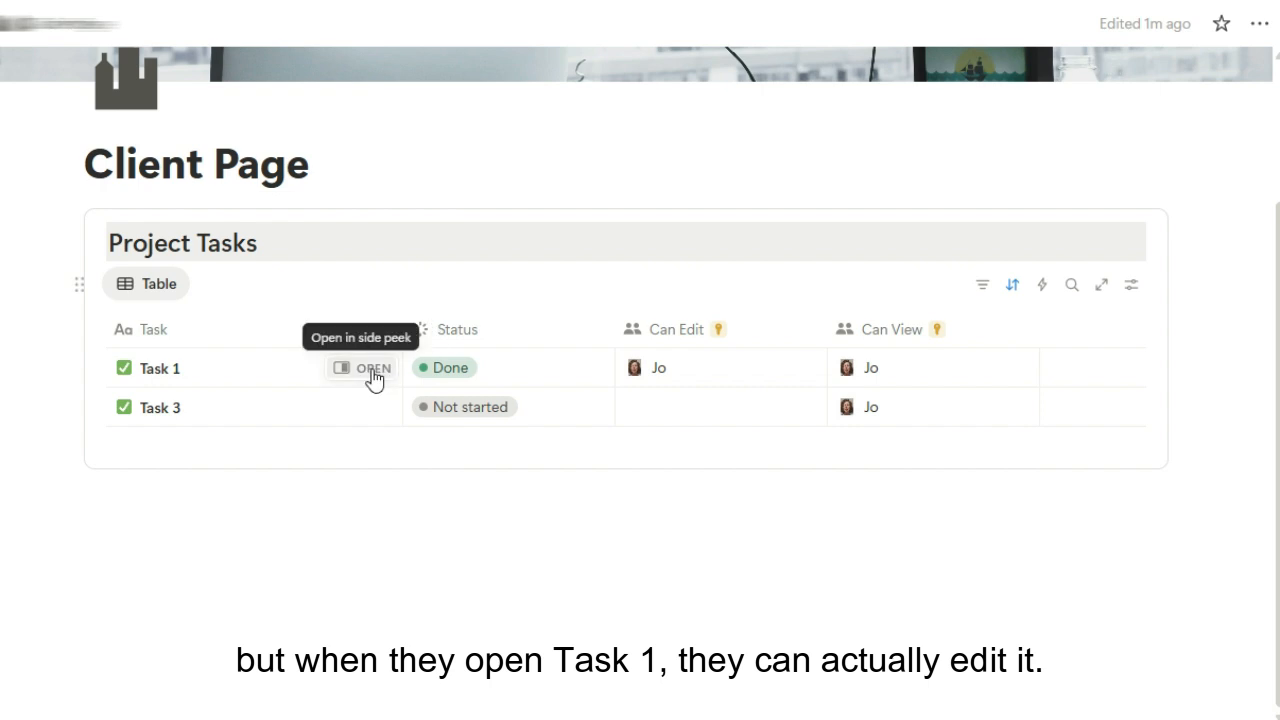
# As the client, set Task 1 to In progress and write 'I can add notes here' in its body
pyautogui.click(371, 378)
pyautogui.click(742, 226)
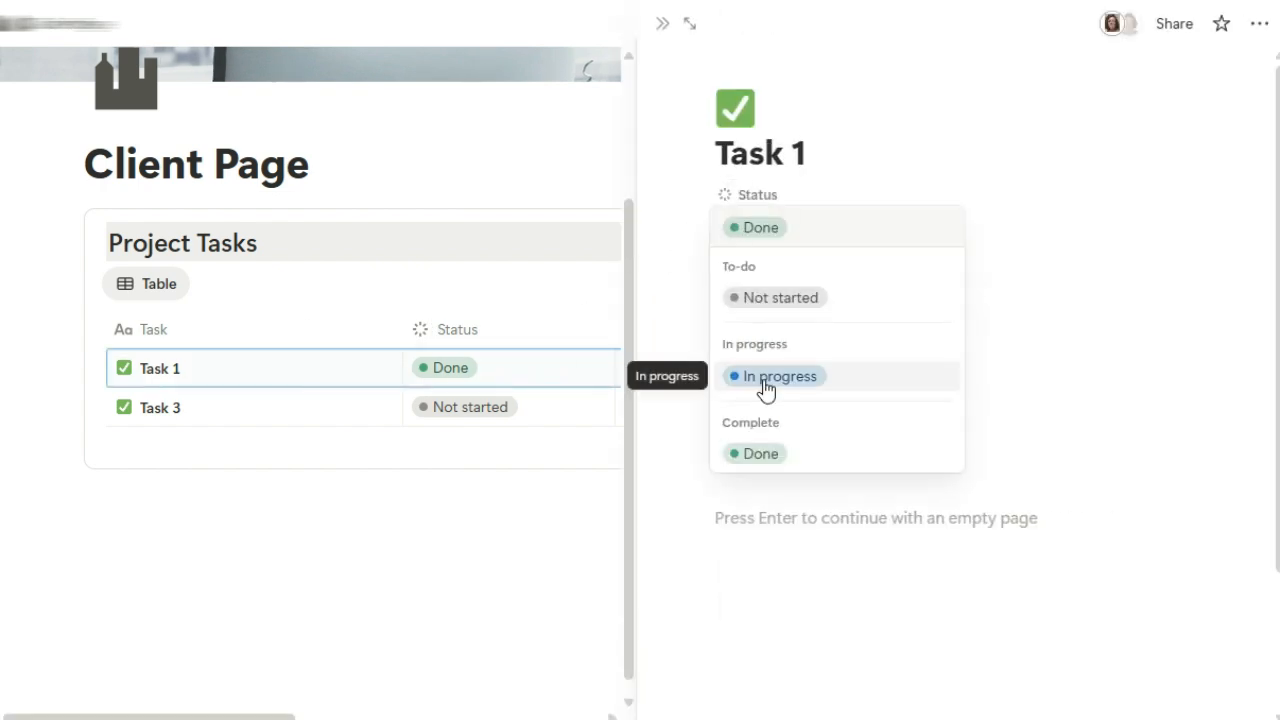
pyautogui.click(764, 378)
pyautogui.click(803, 528)
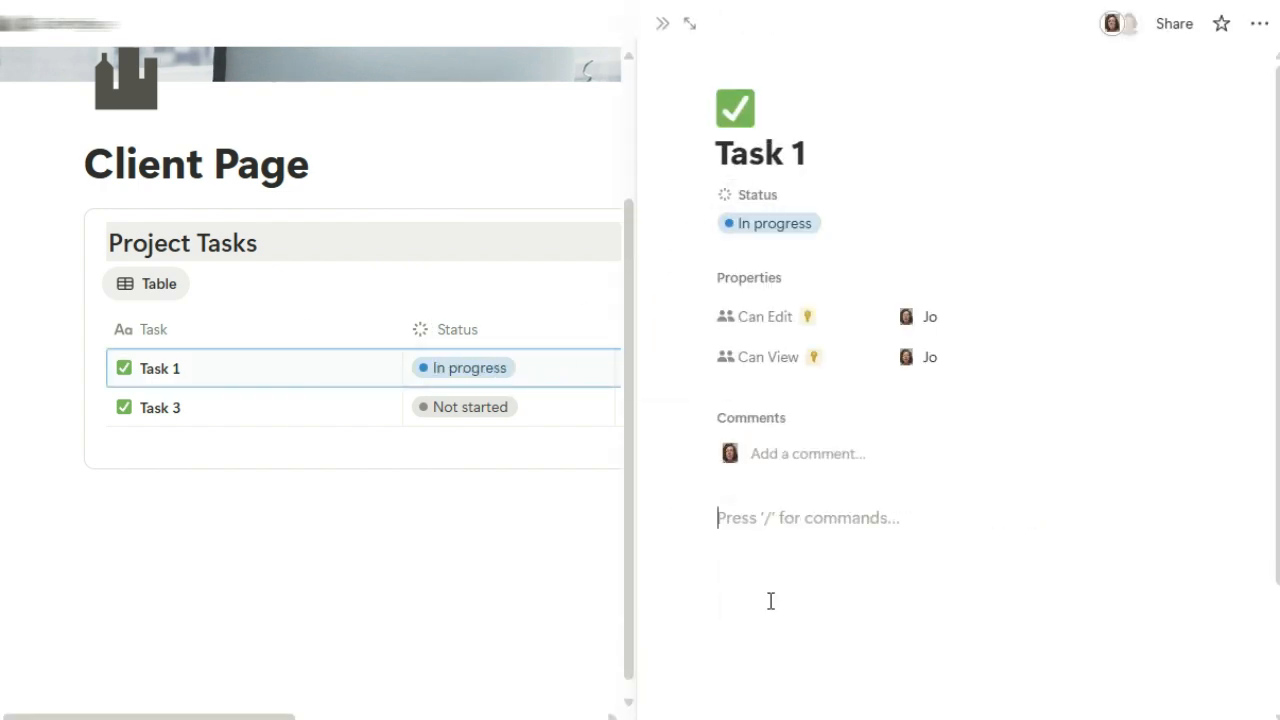
pyautogui.write('I can add notes here')
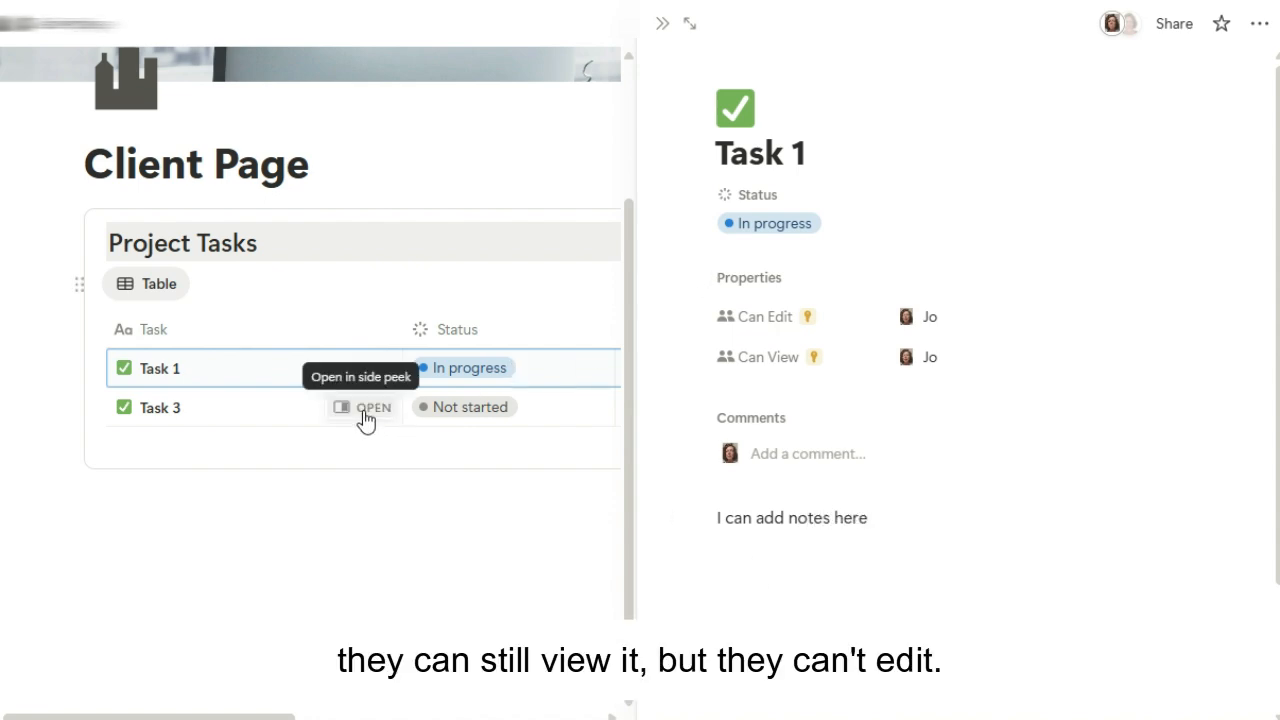
pyautogui.click(362, 410)
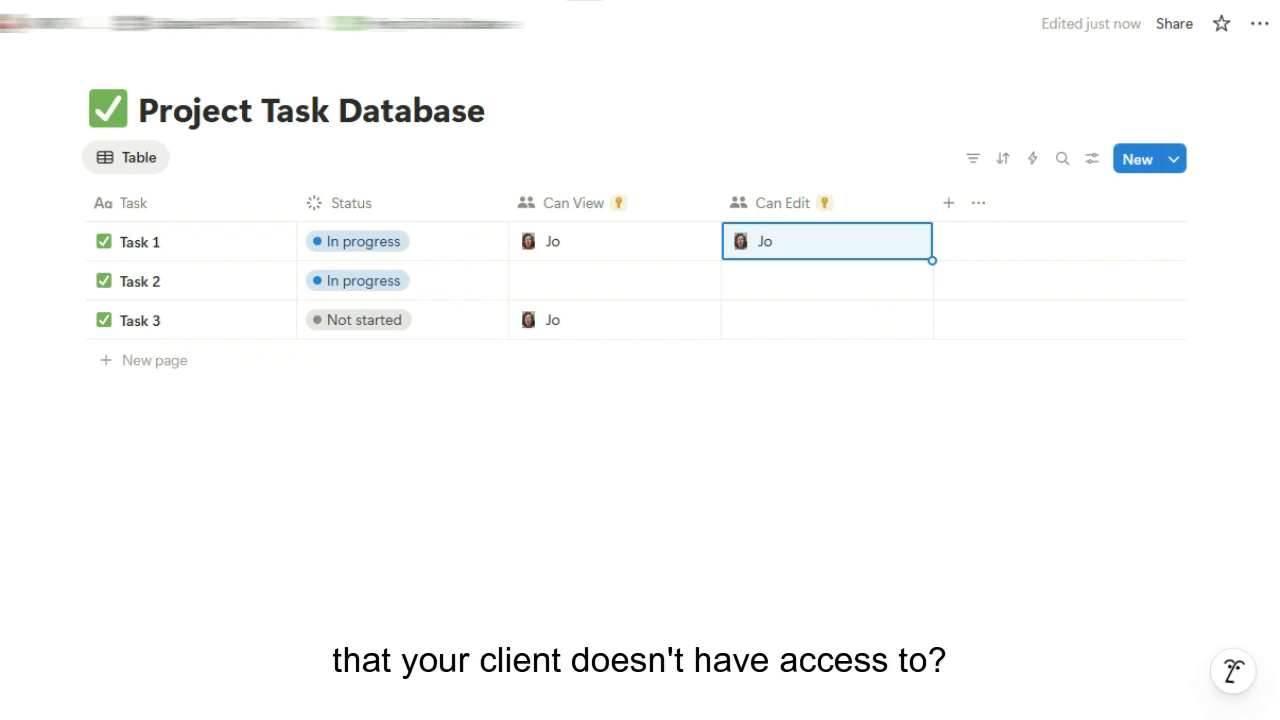
# Add a two-way Relation property linking the task database to Notes and Documents
pyautogui.click(949, 204)
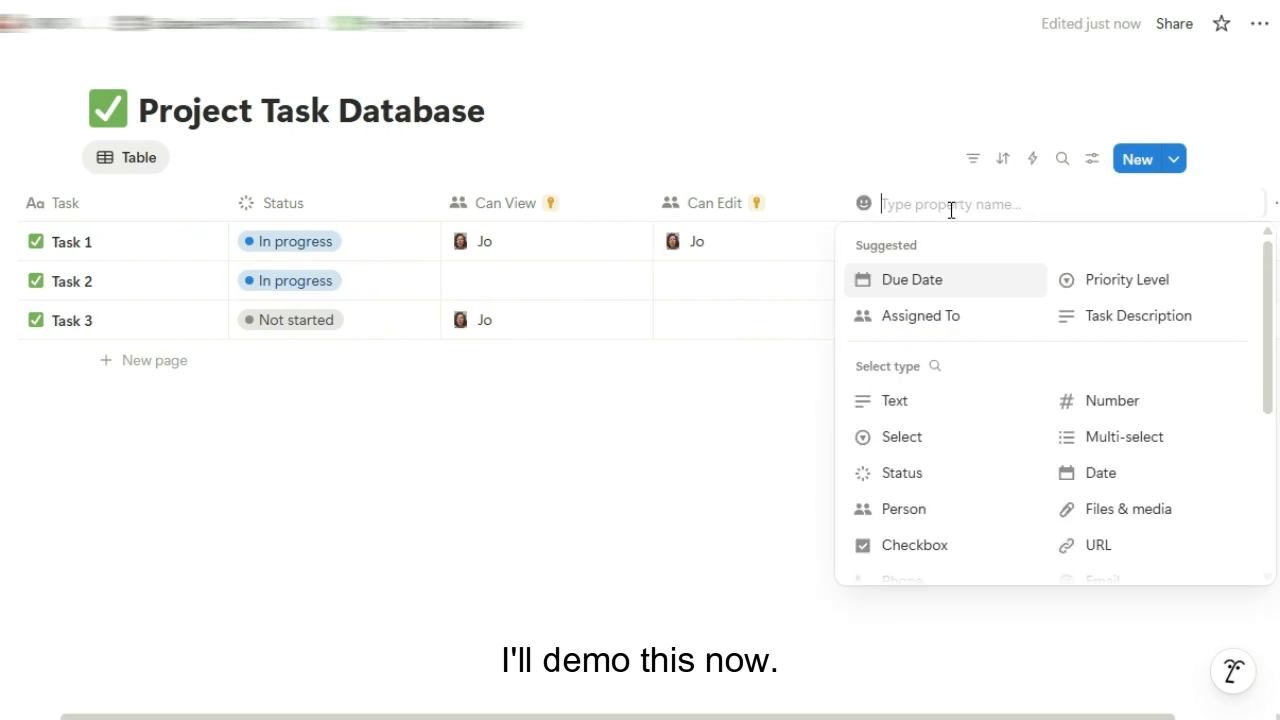
pyautogui.scroll(-5, 960, 365)
pyautogui.click(911, 429)
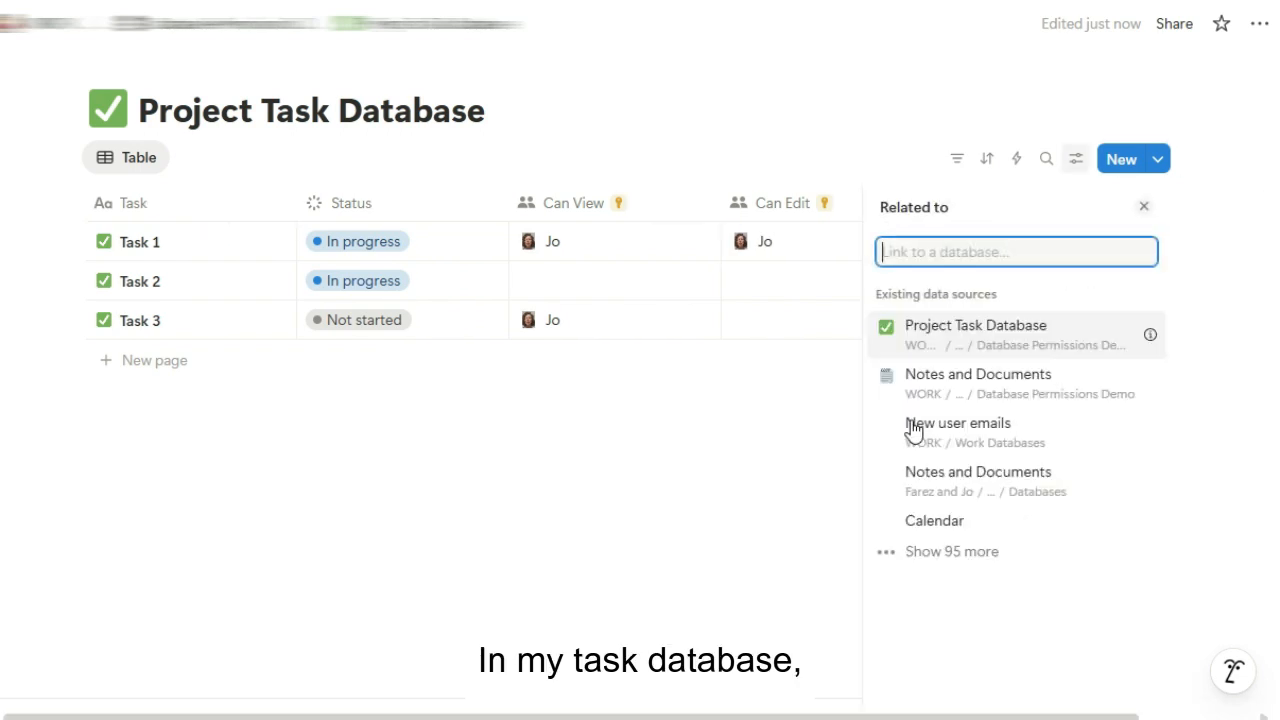
pyautogui.click(929, 384)
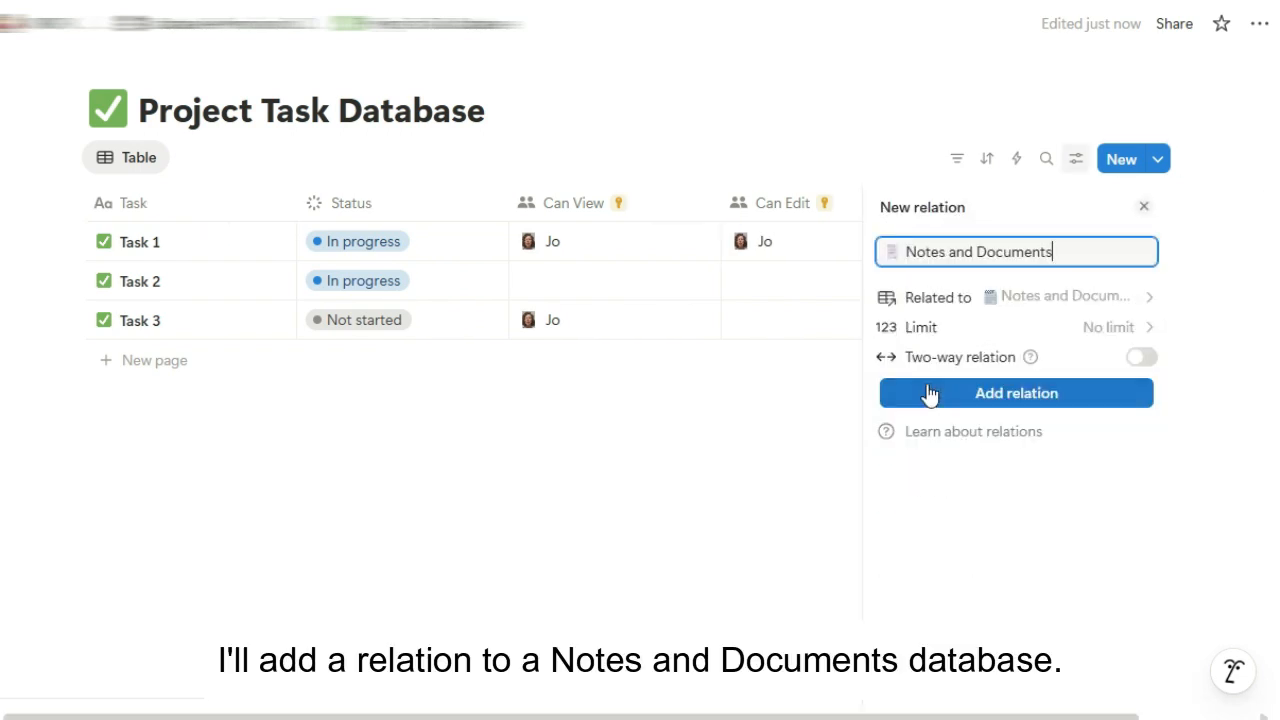
pyautogui.click(1141, 357)
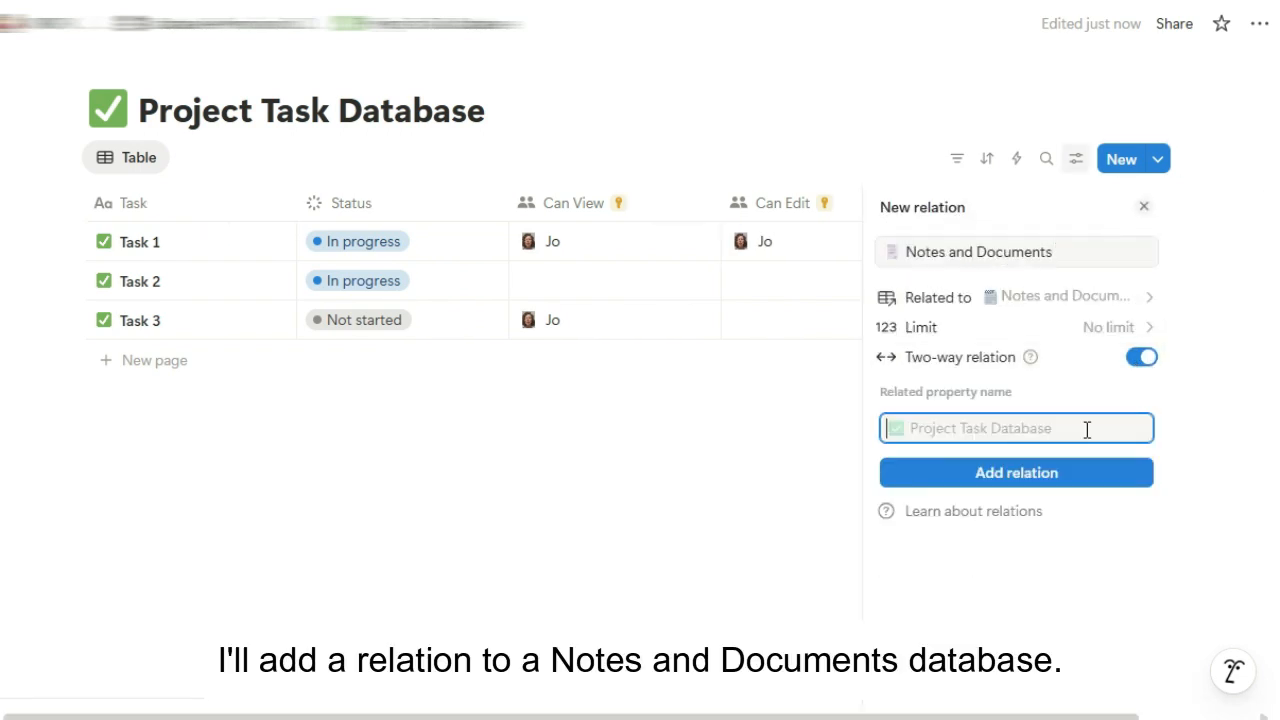
pyautogui.click(1055, 484)
pyautogui.click(803, 442)
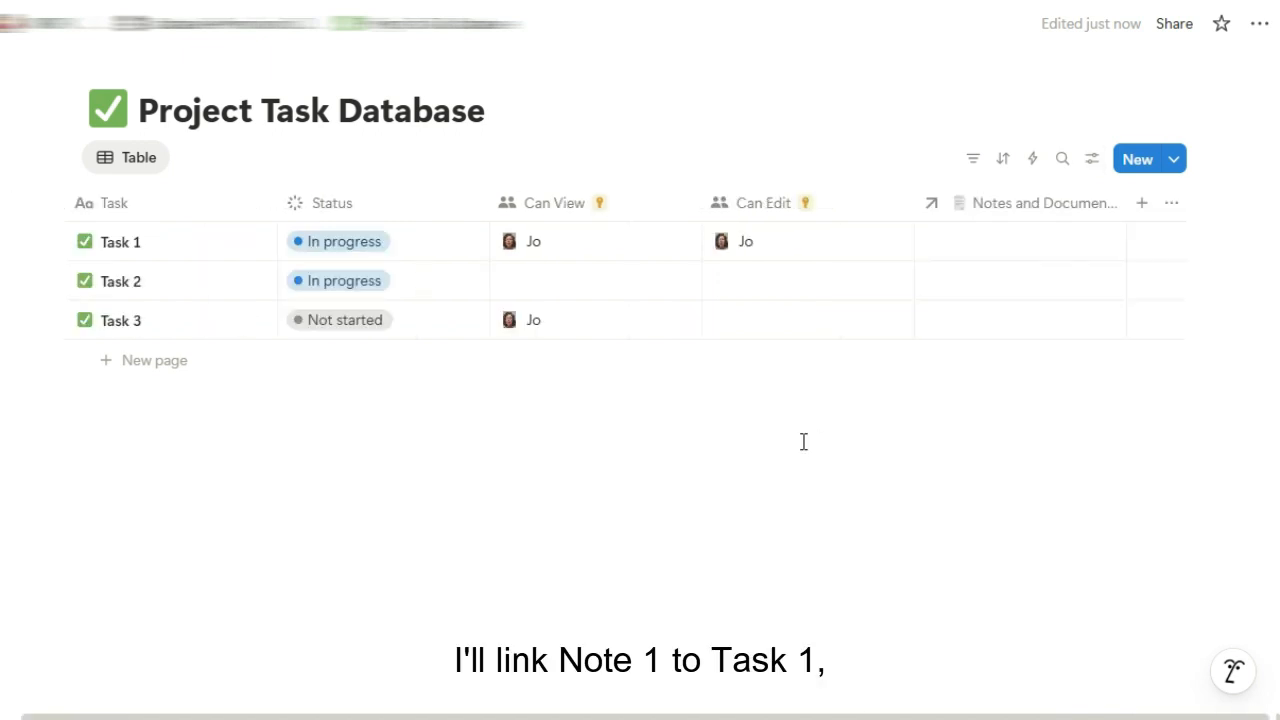
# Link Note 1, Note 2 and Note 3 to Task 1, Task 2 and Task 3
pyautogui.click(962, 249)
pyautogui.click(934, 400)
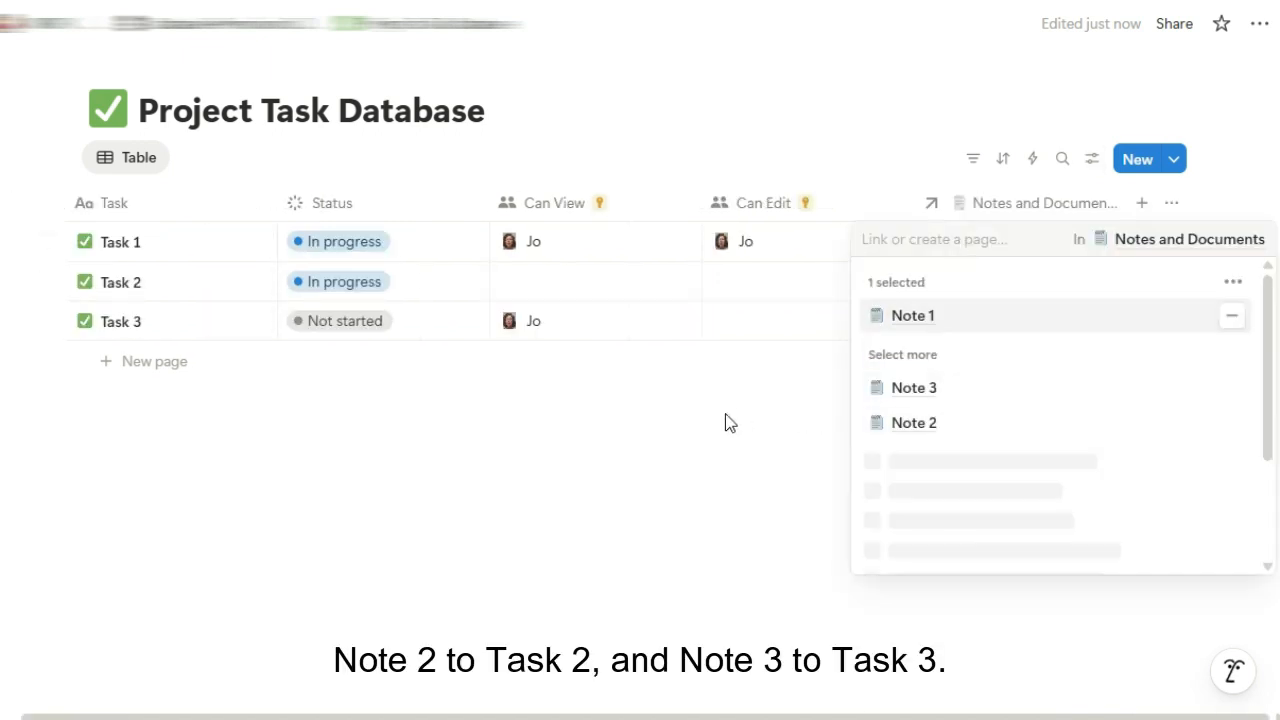
pyautogui.click(729, 423)
pyautogui.click(974, 283)
pyautogui.click(884, 430)
pyautogui.press('Escape')
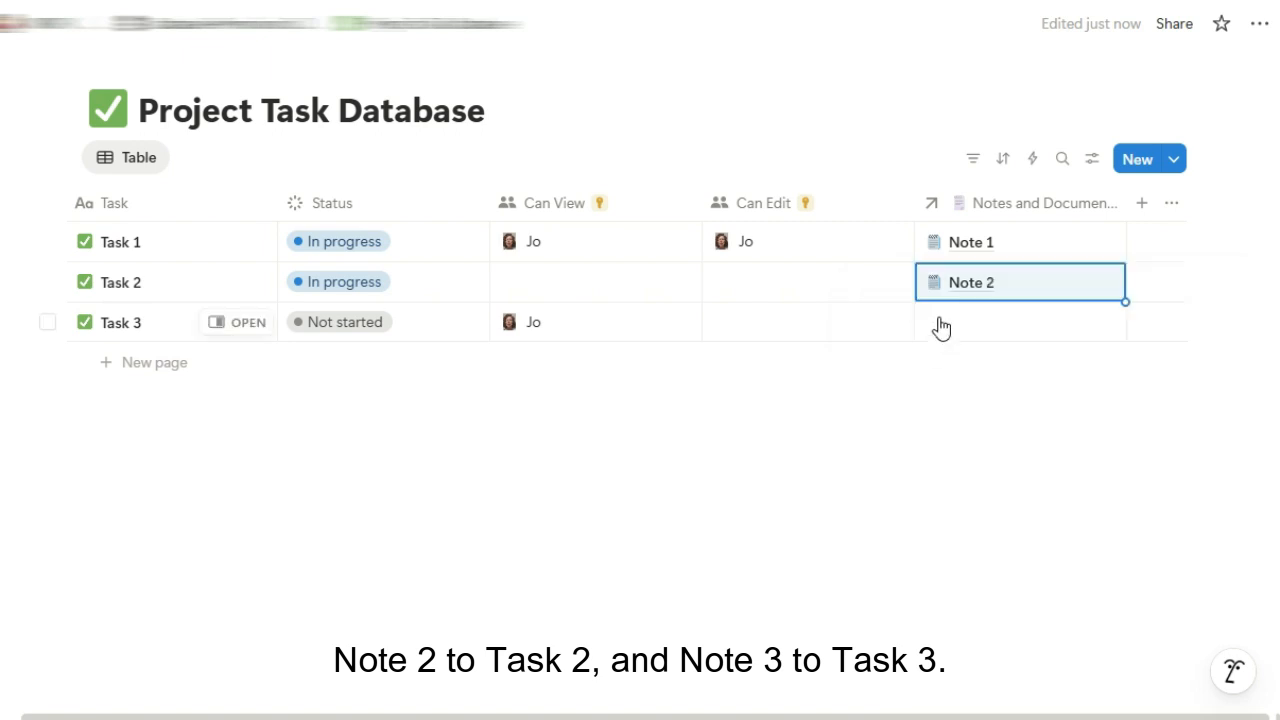
pyautogui.click(940, 325)
pyautogui.click(914, 469)
pyautogui.click(693, 417)
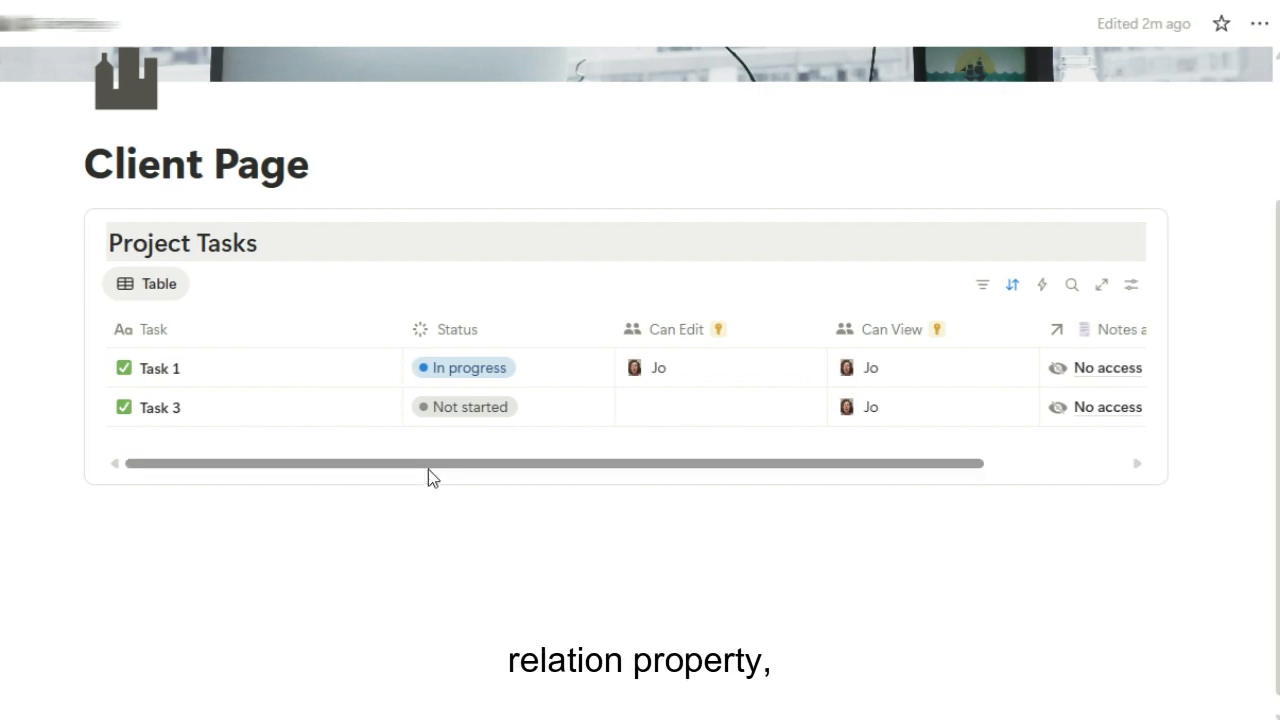
# As the client, open a linked note, confirm it shows No access, then close it
pyautogui.moveTo(428, 465); pyautogui.dragTo(505, 469)
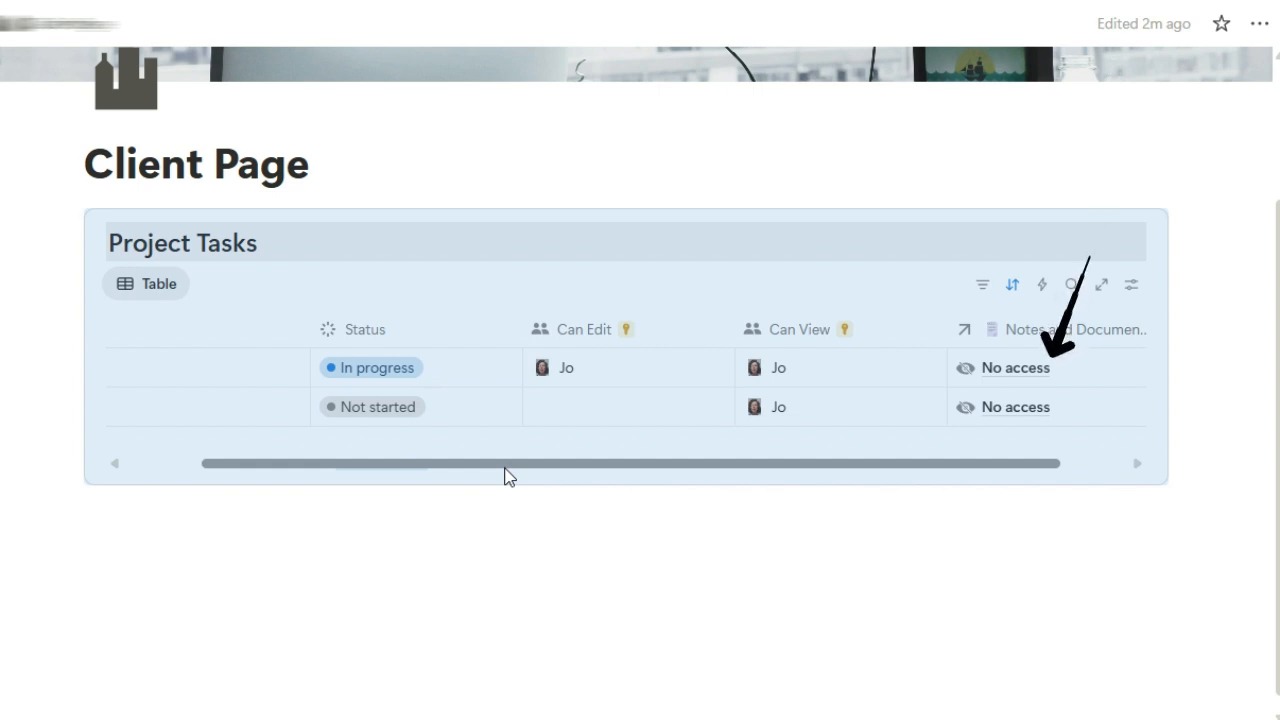
pyautogui.click(1011, 370)
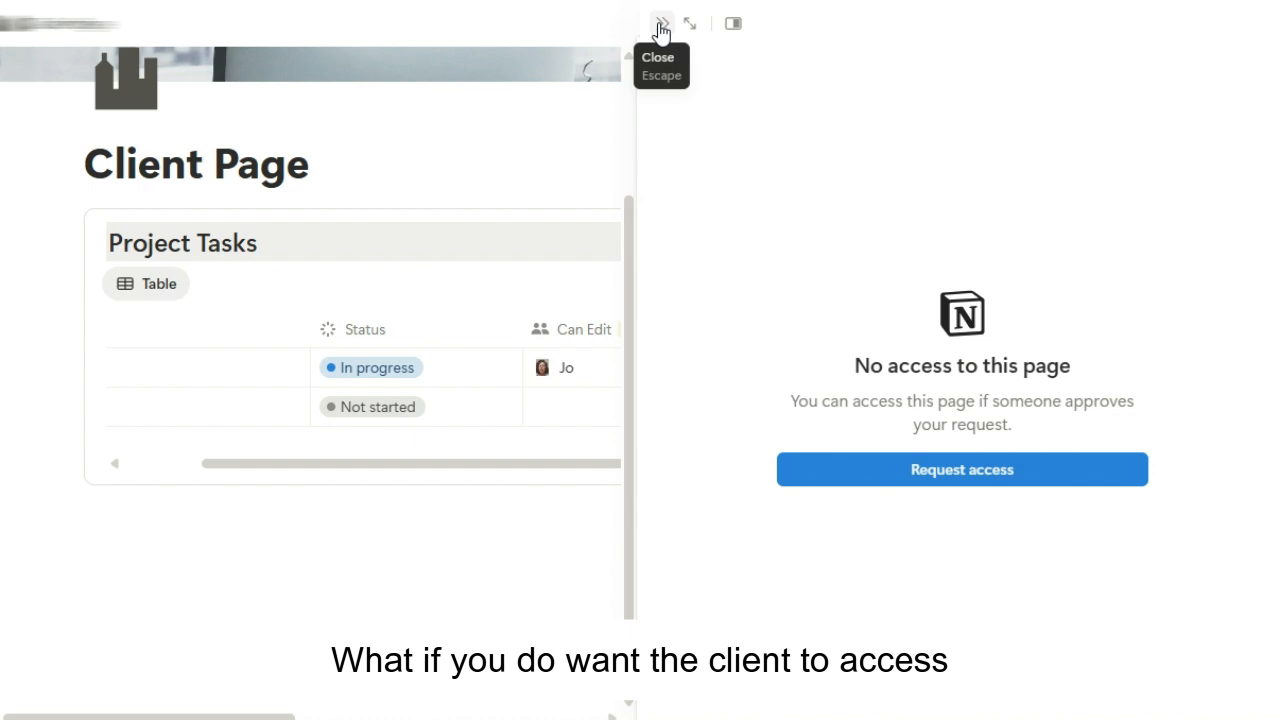
pyautogui.click(661, 27)
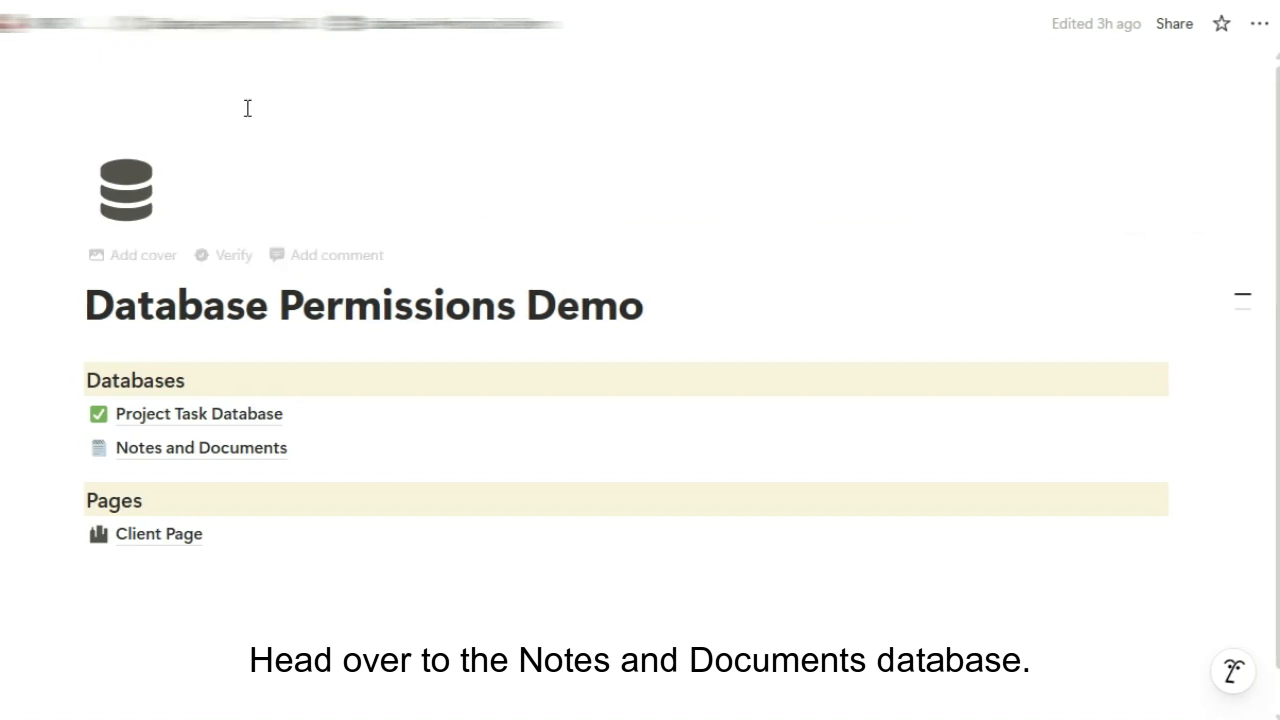
# In Notes and Documents, add the client to Note 1's Can View
pyautogui.click(241, 448)
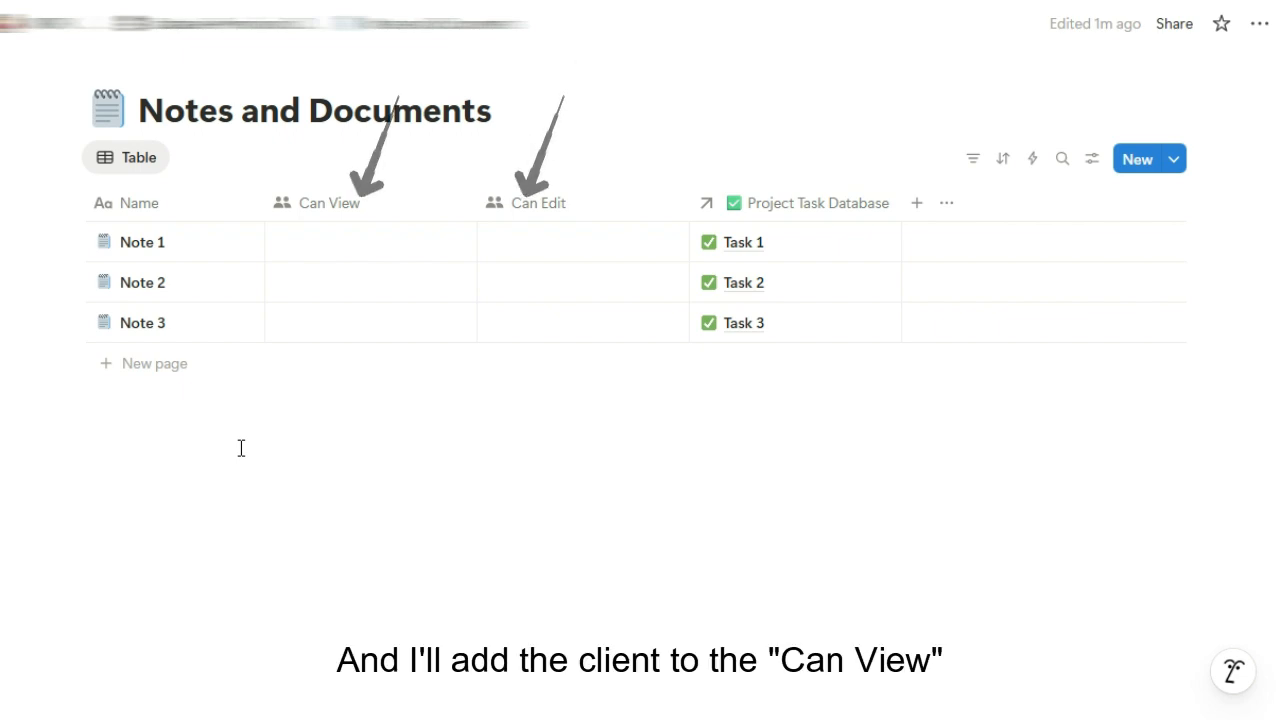
pyautogui.click(336, 240)
pyautogui.write('jo@pop')
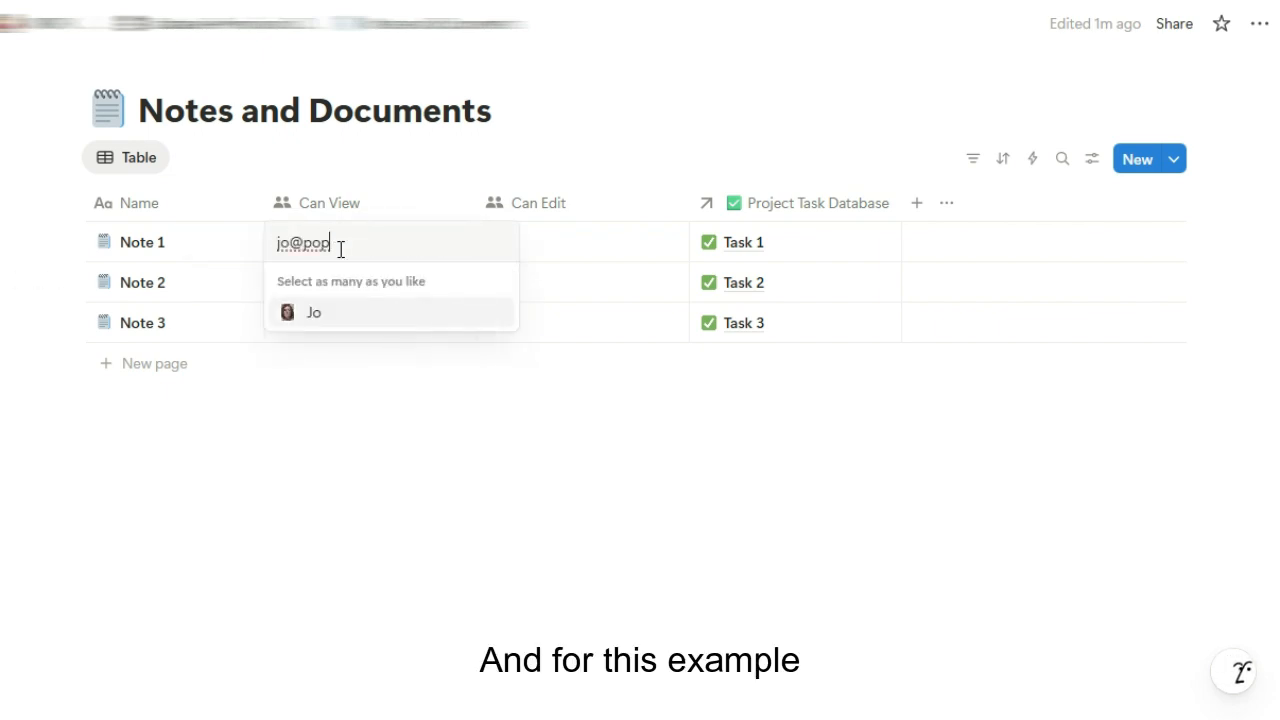
pyautogui.click(340, 312)
pyautogui.click(702, 530)
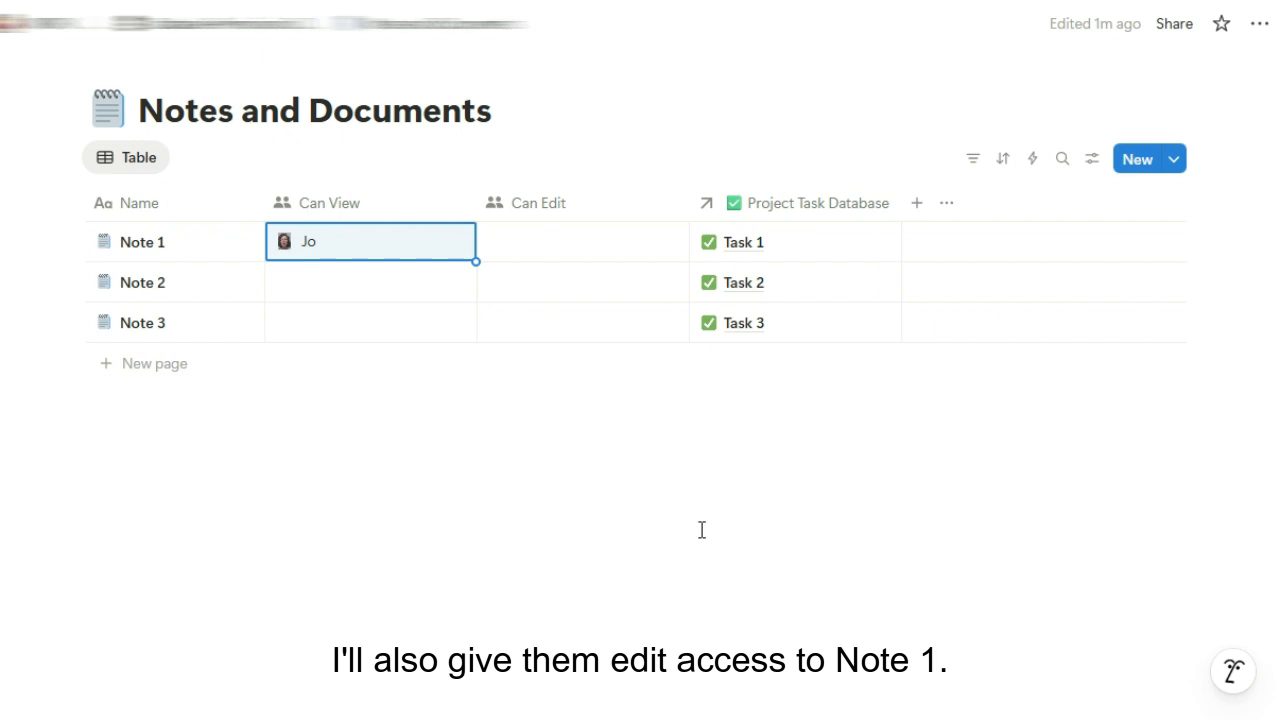
# Paste the client into Note 3's Can View and Note 1's Can Edit
pyautogui.press('Down')
pyautogui.press('Down')
pyautogui.hotkey('ctrl', 'v')
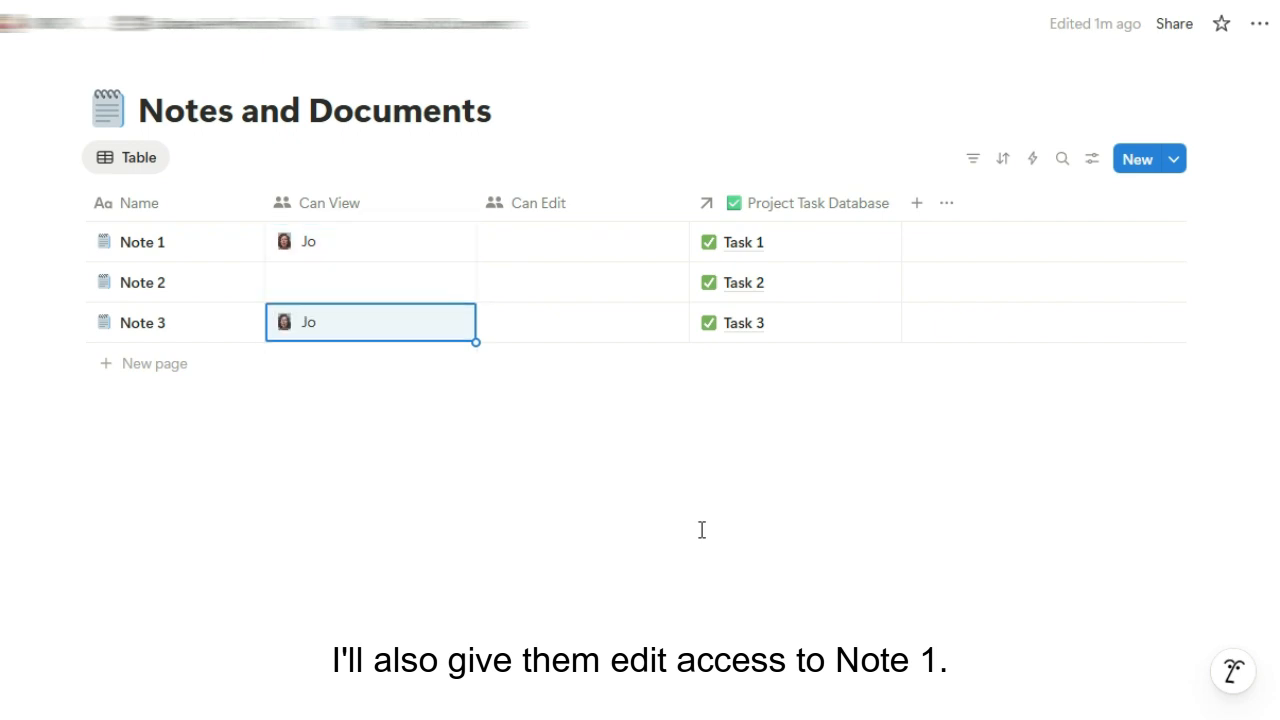
pyautogui.press('Right')
pyautogui.press('Up')
pyautogui.press('Up')
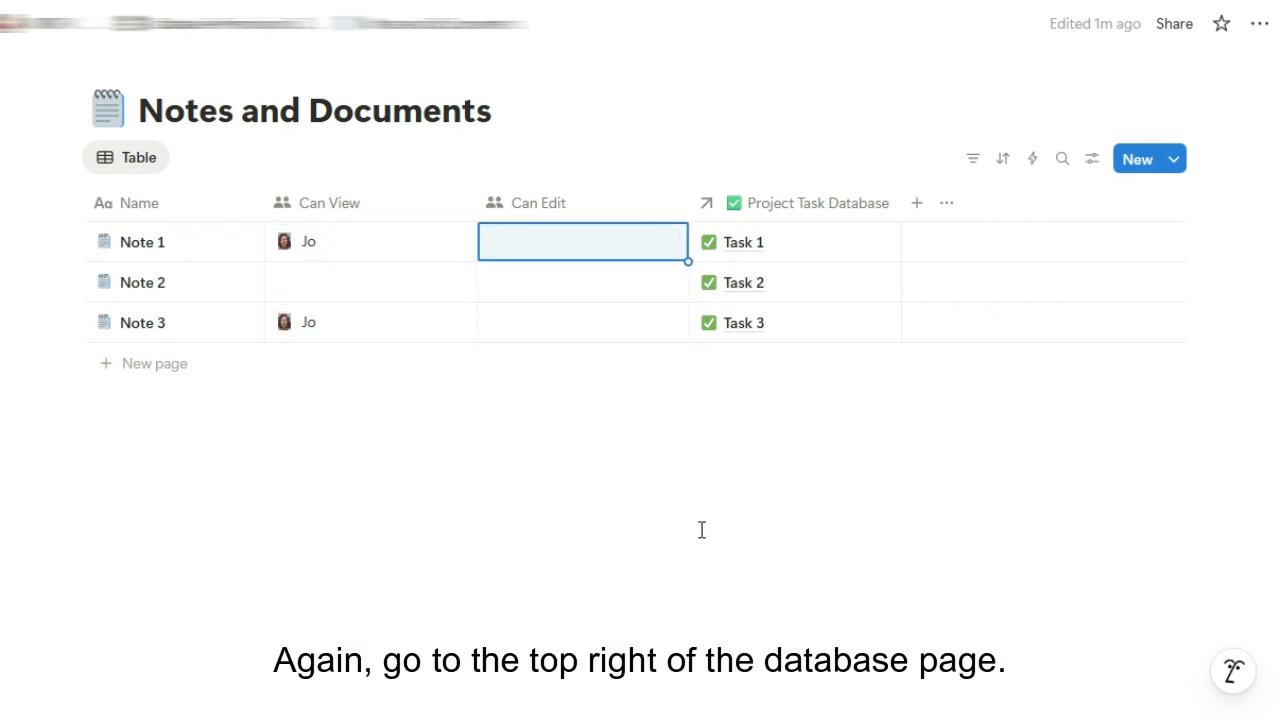
pyautogui.hotkey('ctrl', 'v')
# Add a page-level rule giving people in the Can View property view-only access
pyautogui.click(1168, 30)
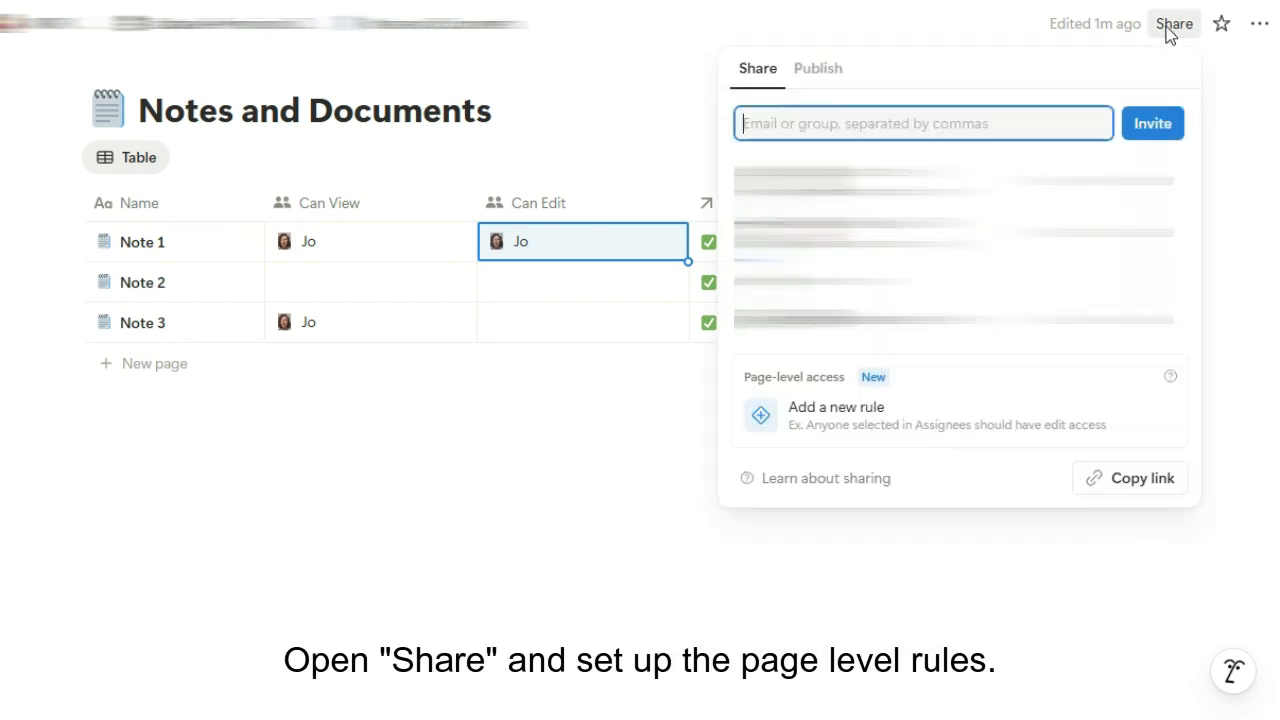
pyautogui.click(911, 405)
pyautogui.click(834, 140)
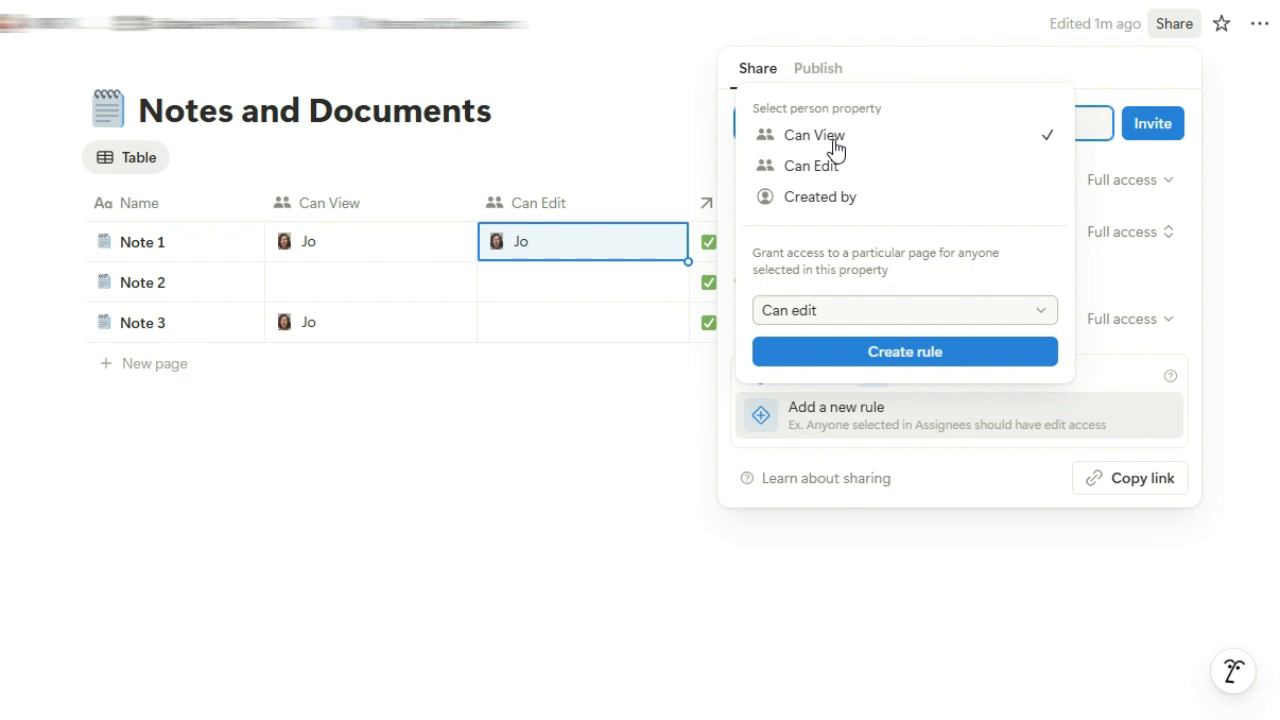
pyautogui.click(842, 312)
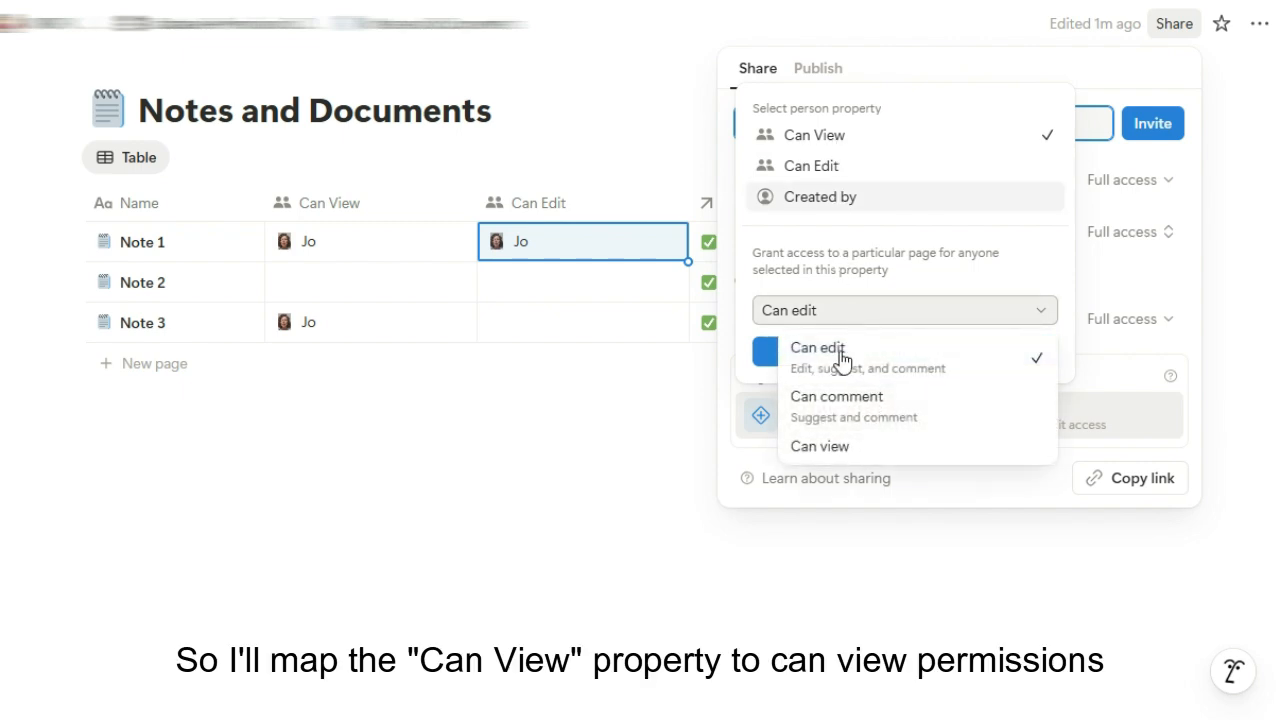
pyautogui.click(834, 447)
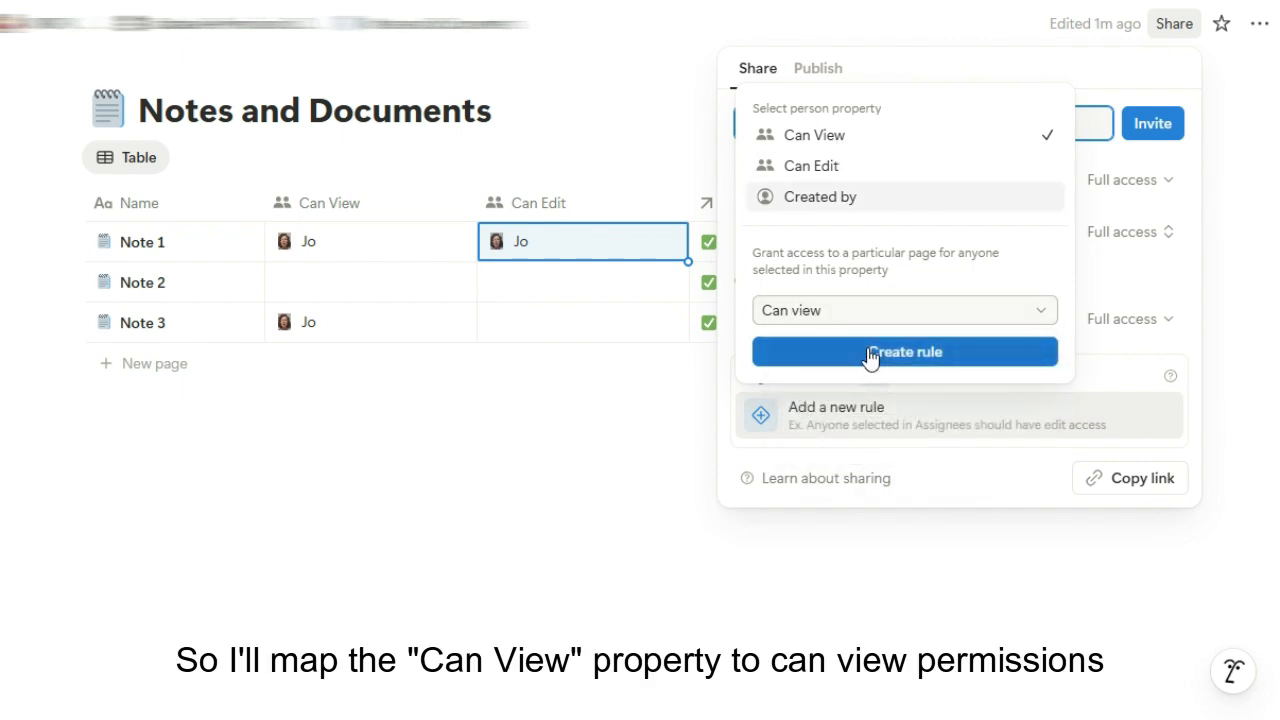
pyautogui.click(870, 355)
# Add a second rule giving people in the Can Edit property edit access
pyautogui.click(837, 478)
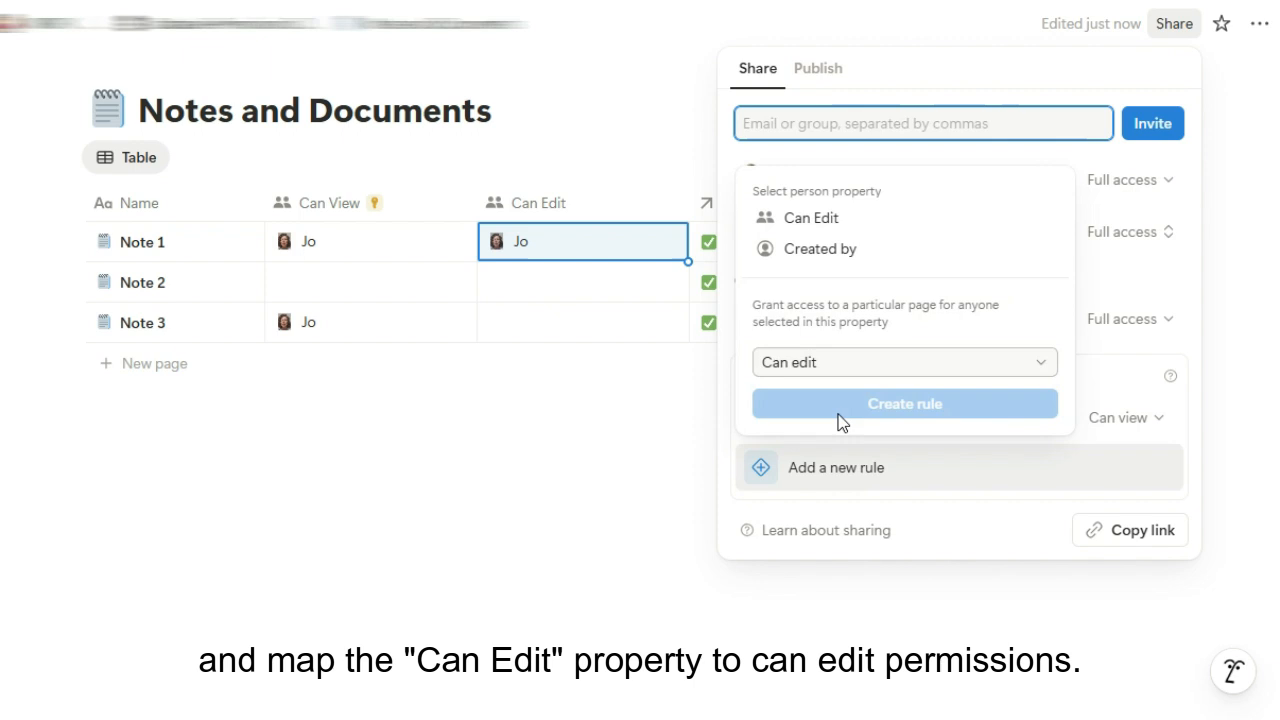
pyautogui.click(833, 220)
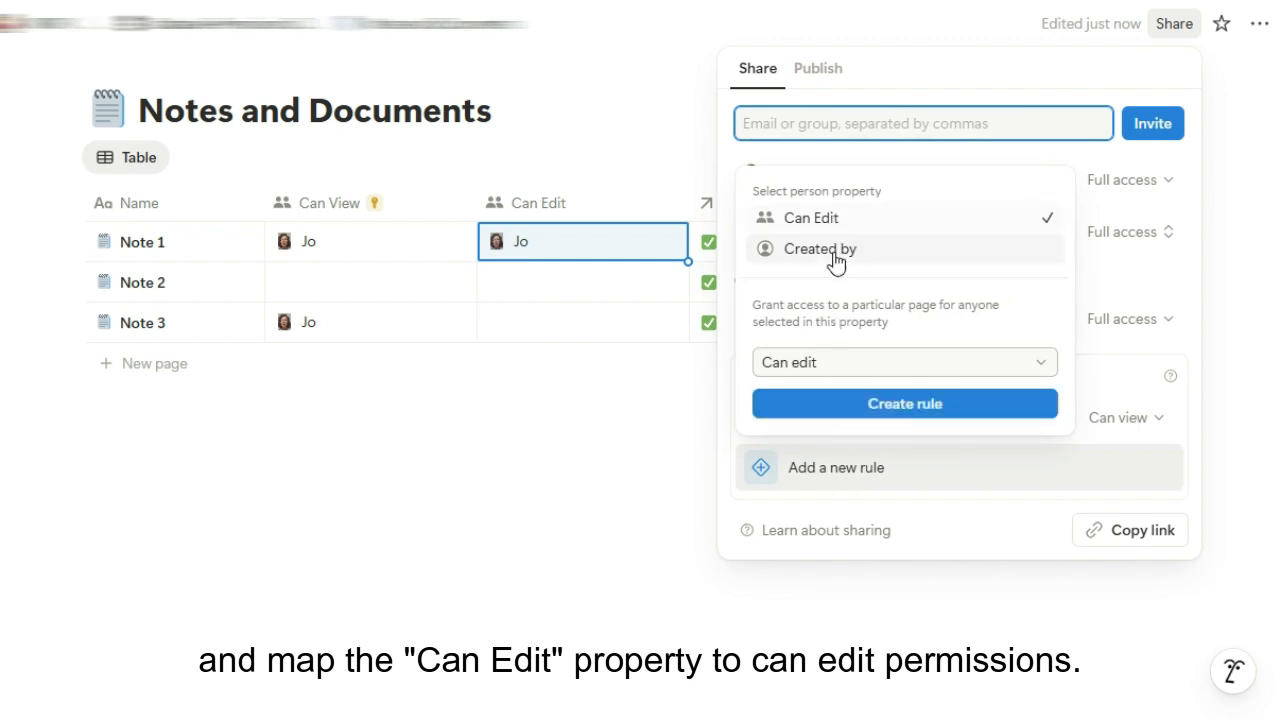
pyautogui.click(841, 413)
pyautogui.click(649, 530)
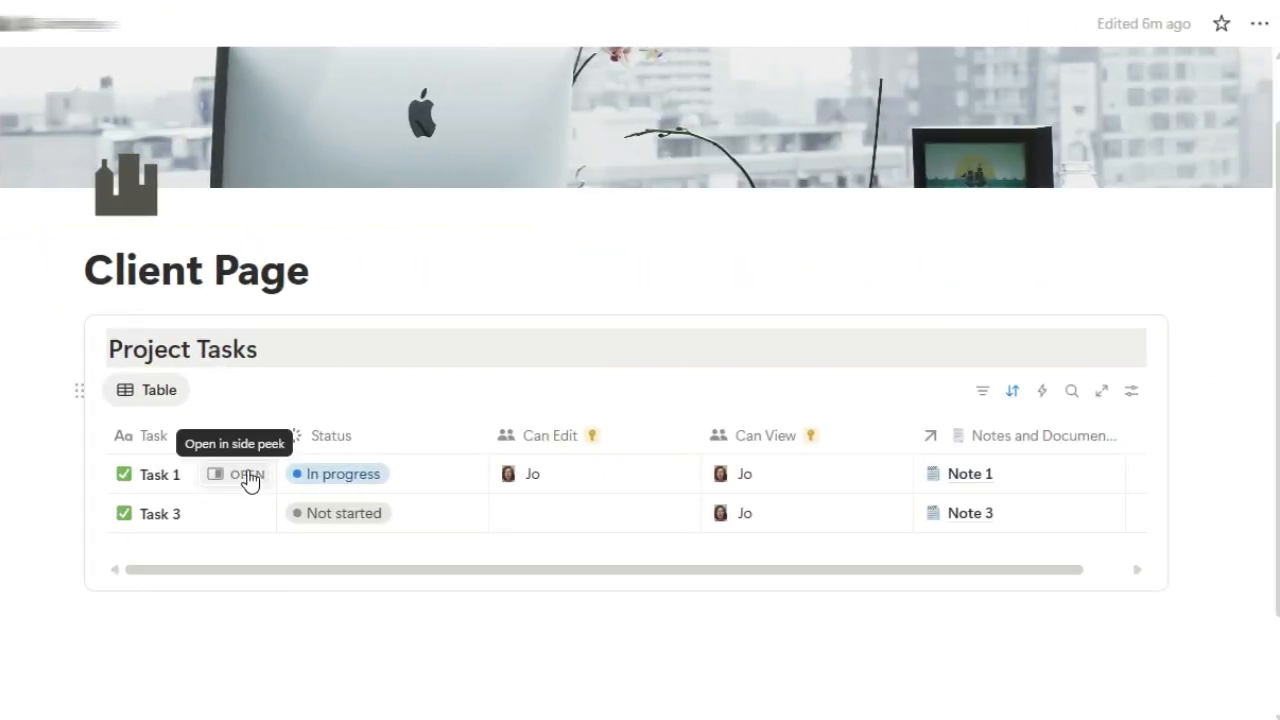
# Through Task 1's related notes, append "- I can edit this" to Note 1's heading
pyautogui.click(249, 478)
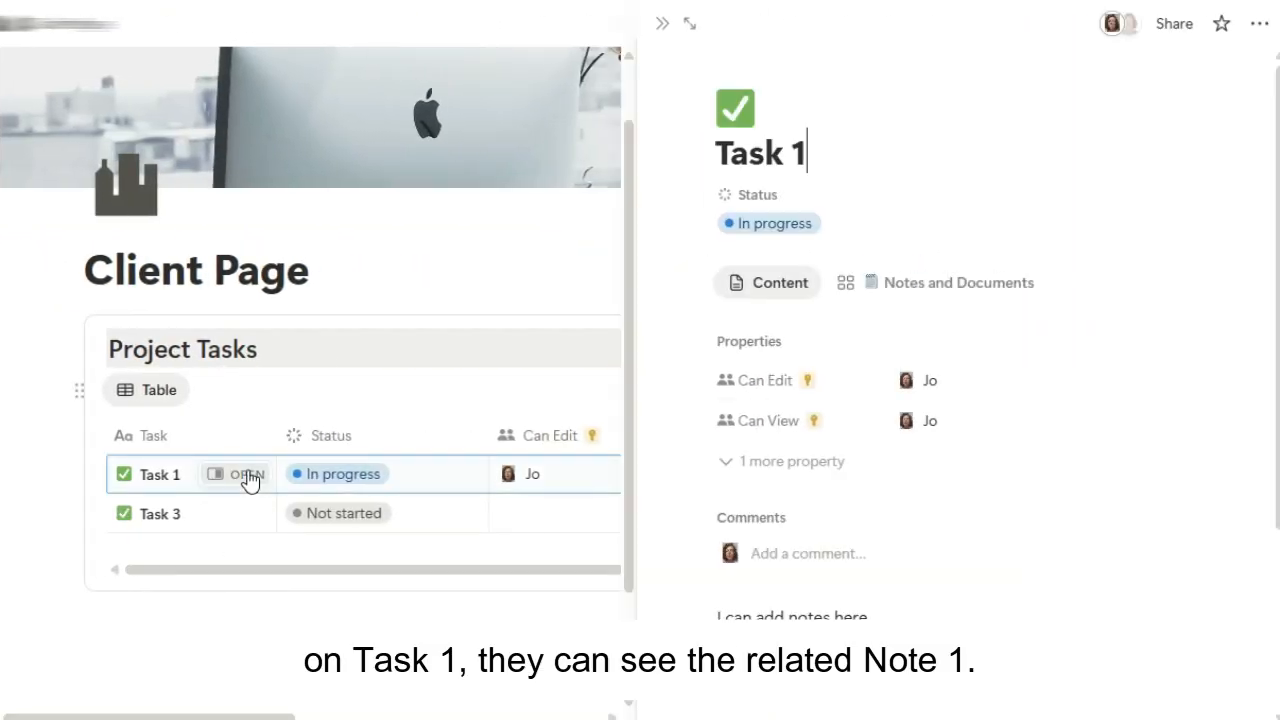
pyautogui.click(919, 286)
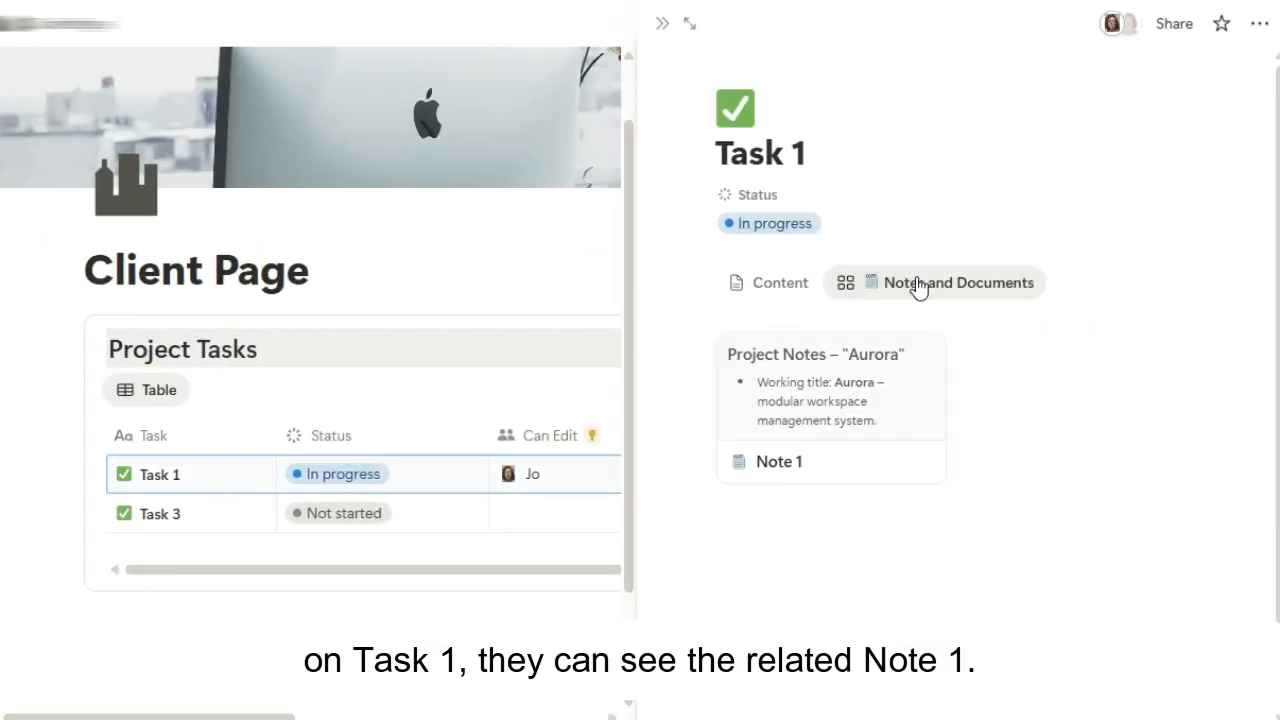
pyautogui.click(844, 419)
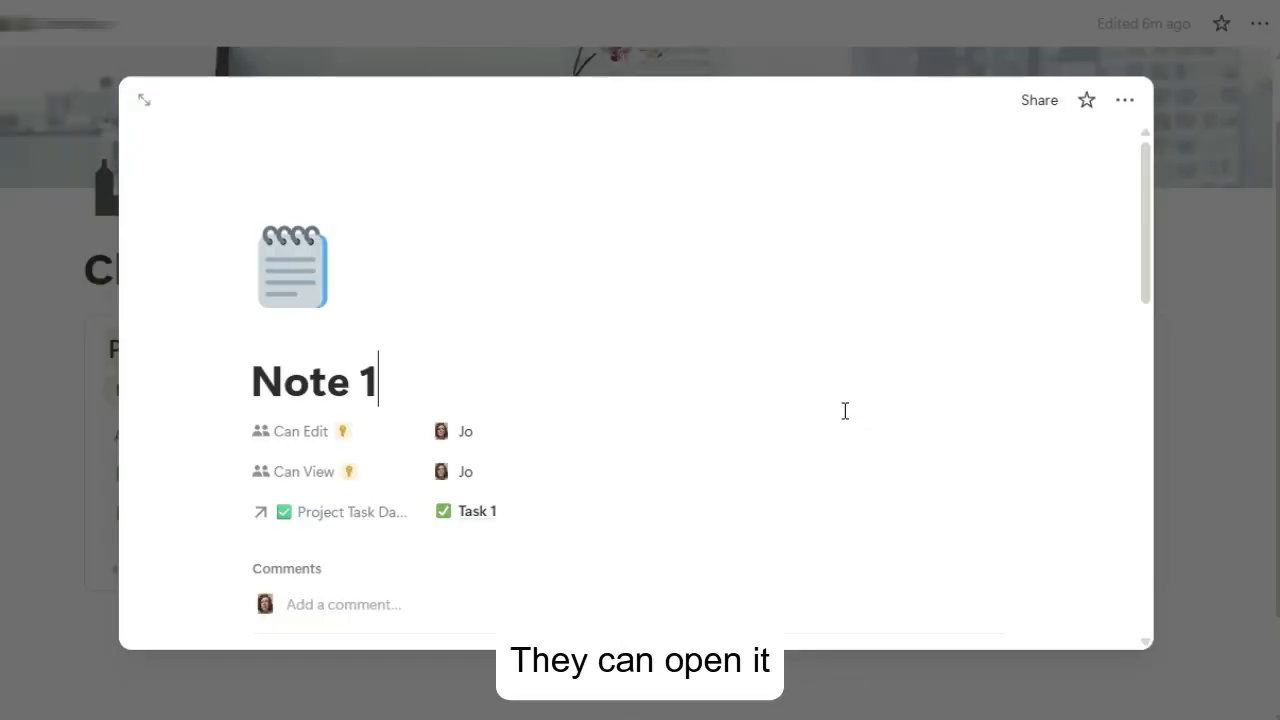
pyautogui.scroll(-3, 845, 415)
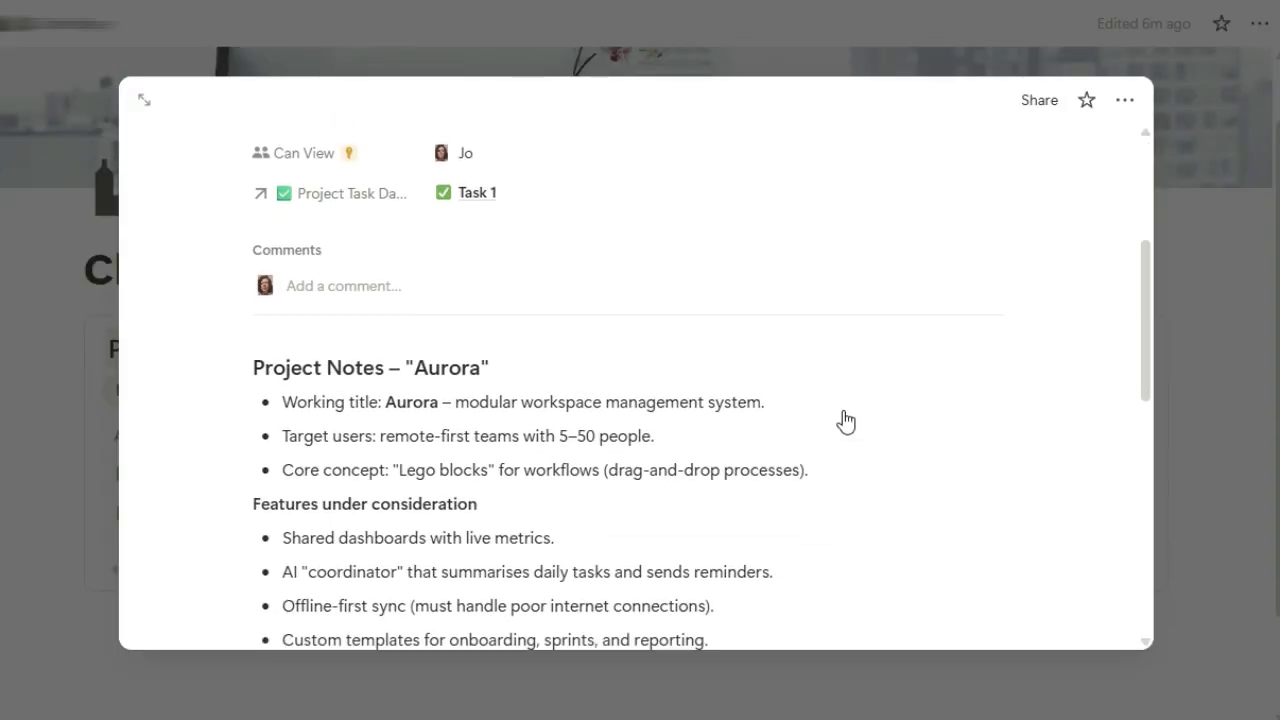
pyautogui.click(507, 369)
pyautogui.write('- I')
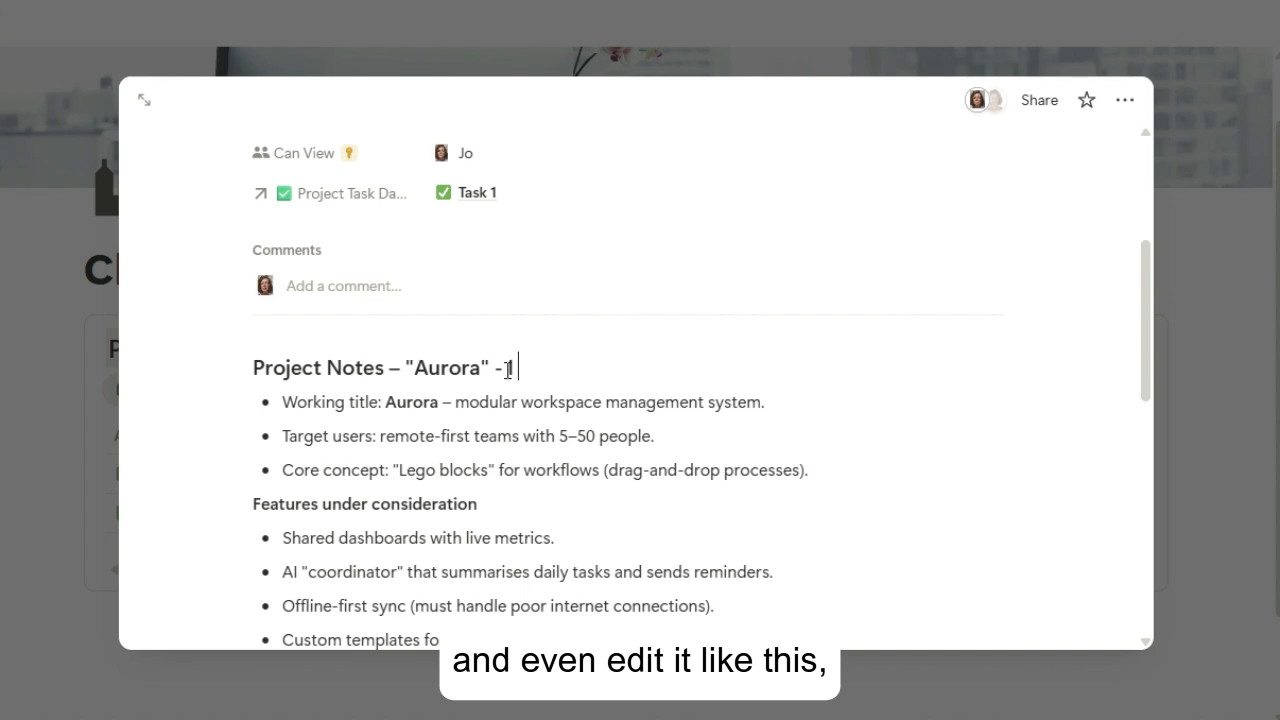
pyautogui.write(' can edit this')
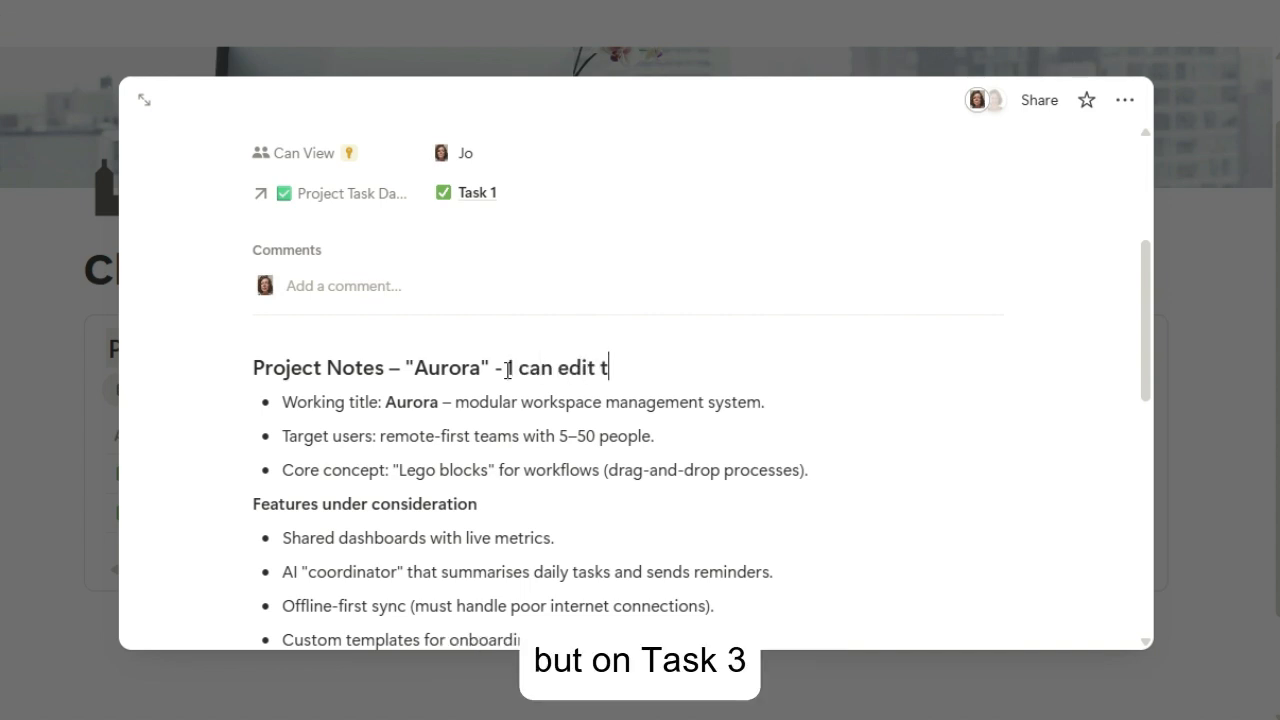
pyautogui.click(612, 38)
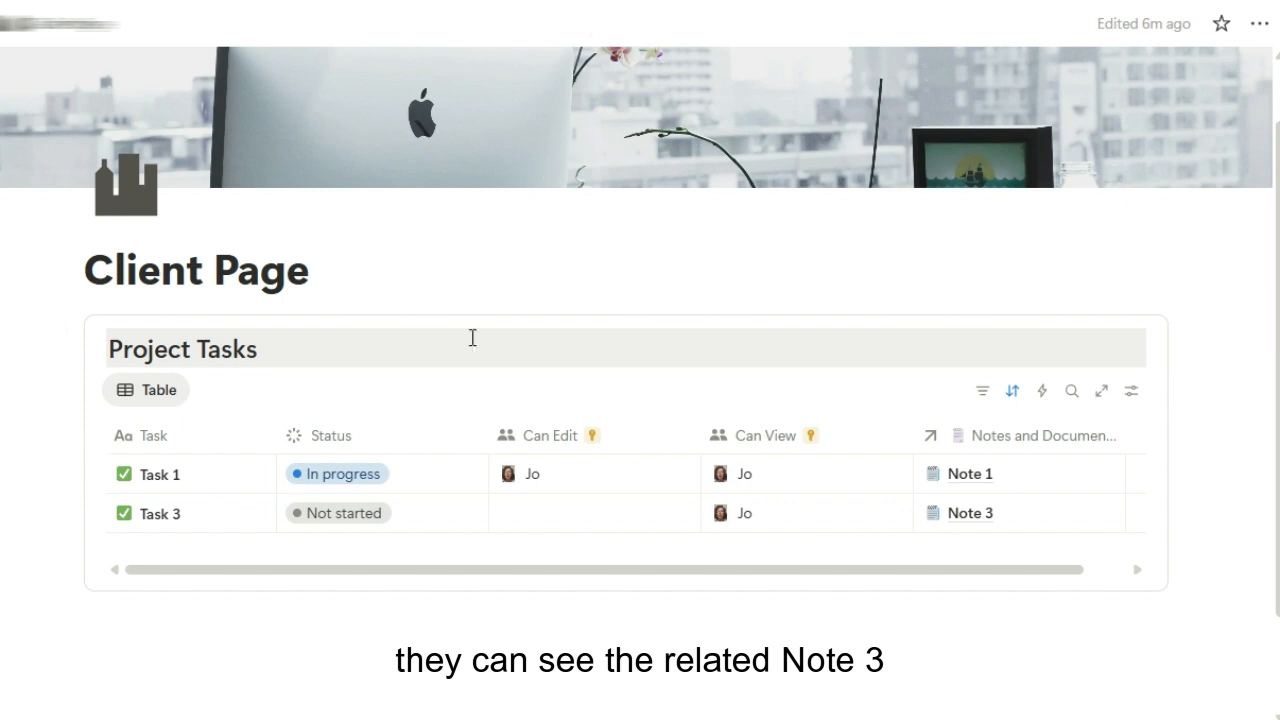
# Open Note 3 from Task 3 and test editing its heading, then close it
pyautogui.click(249, 518)
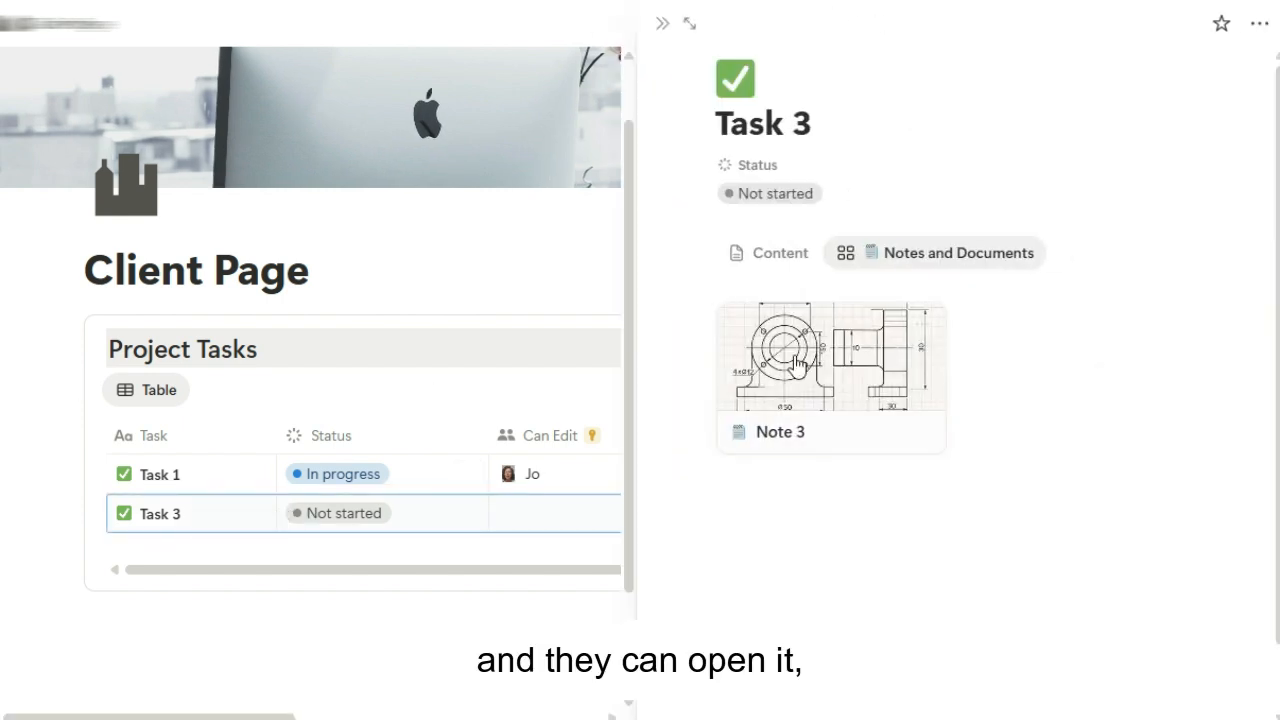
pyautogui.click(876, 392)
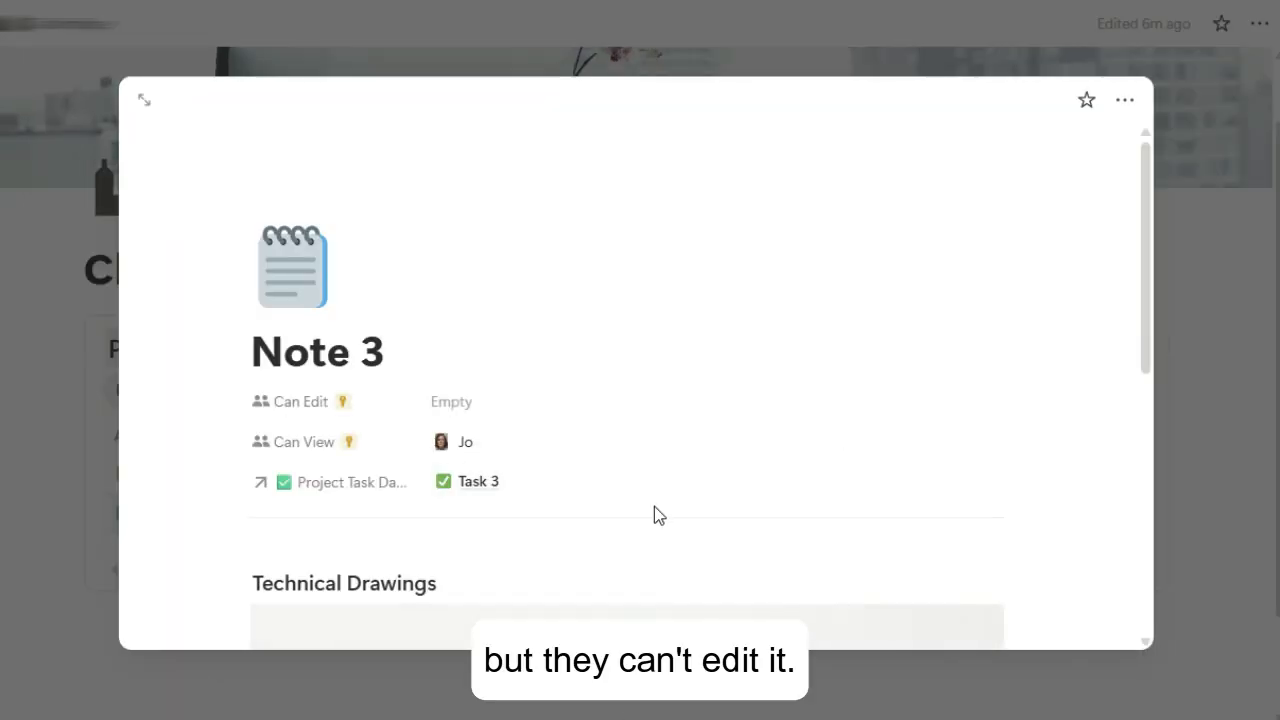
pyautogui.scroll(-3, 654, 508)
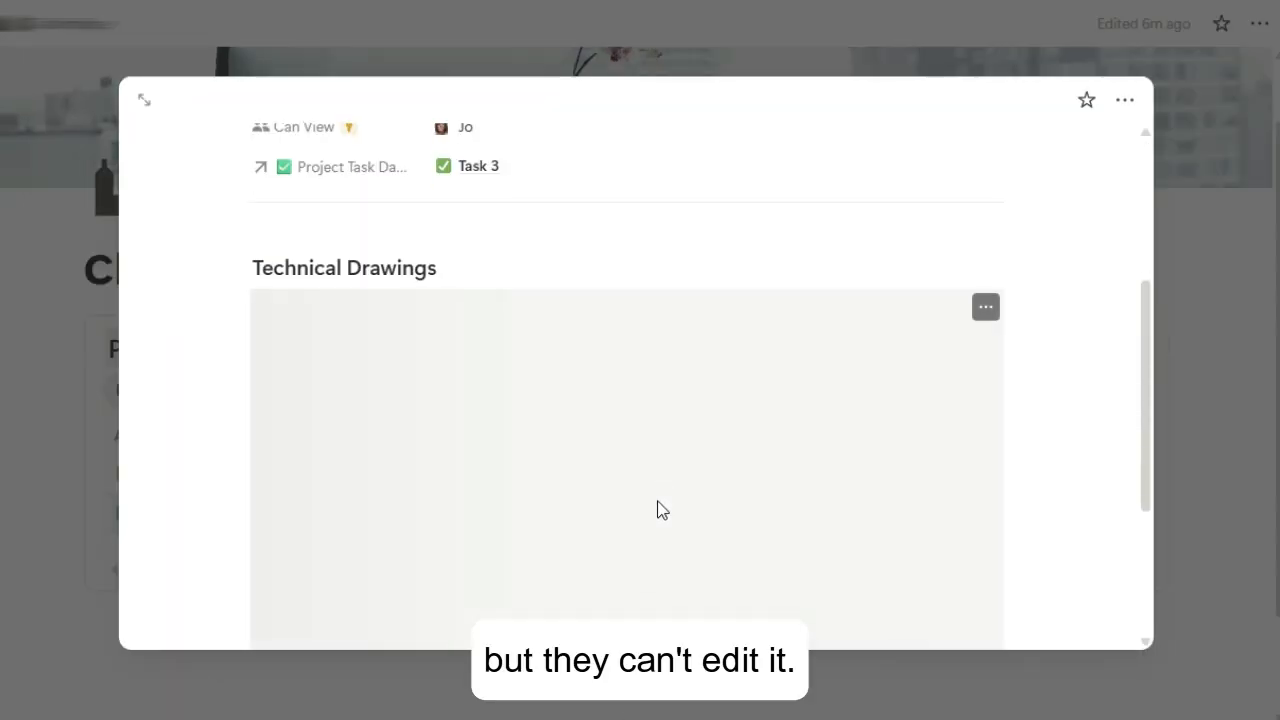
pyautogui.doubleClick(428, 270)
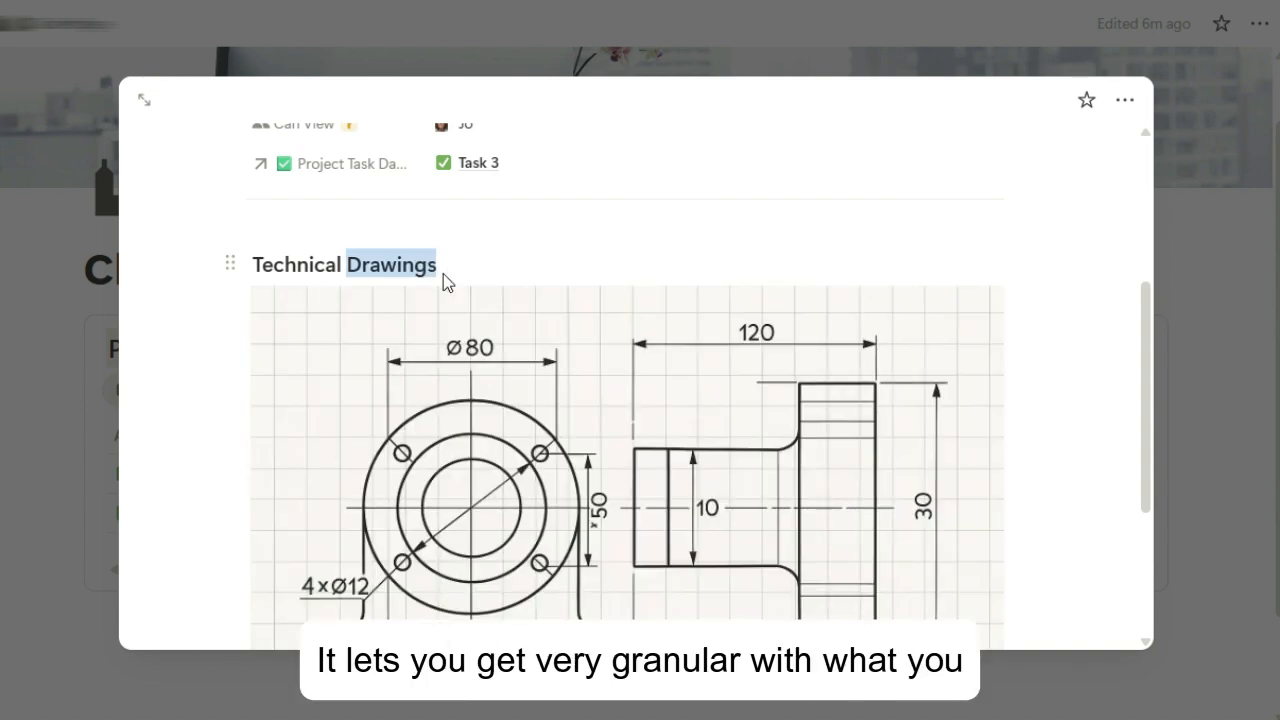
pyautogui.click(474, 271)
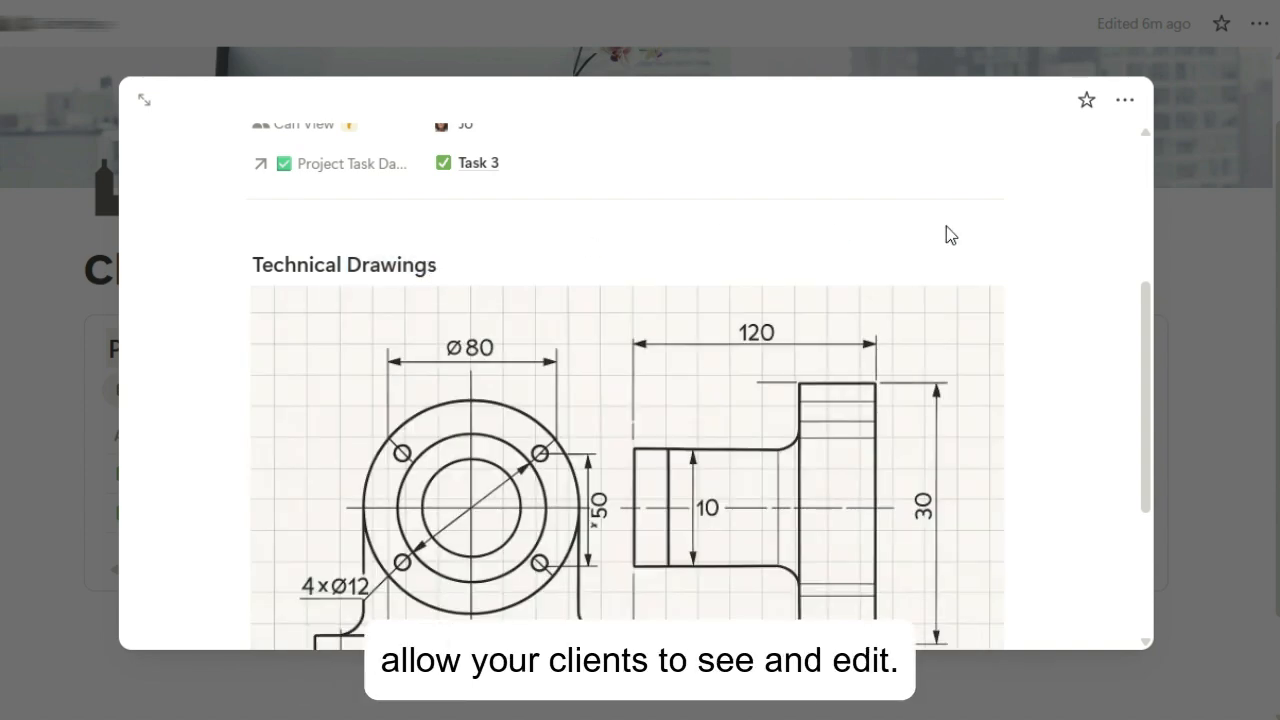
pyautogui.click(1187, 218)
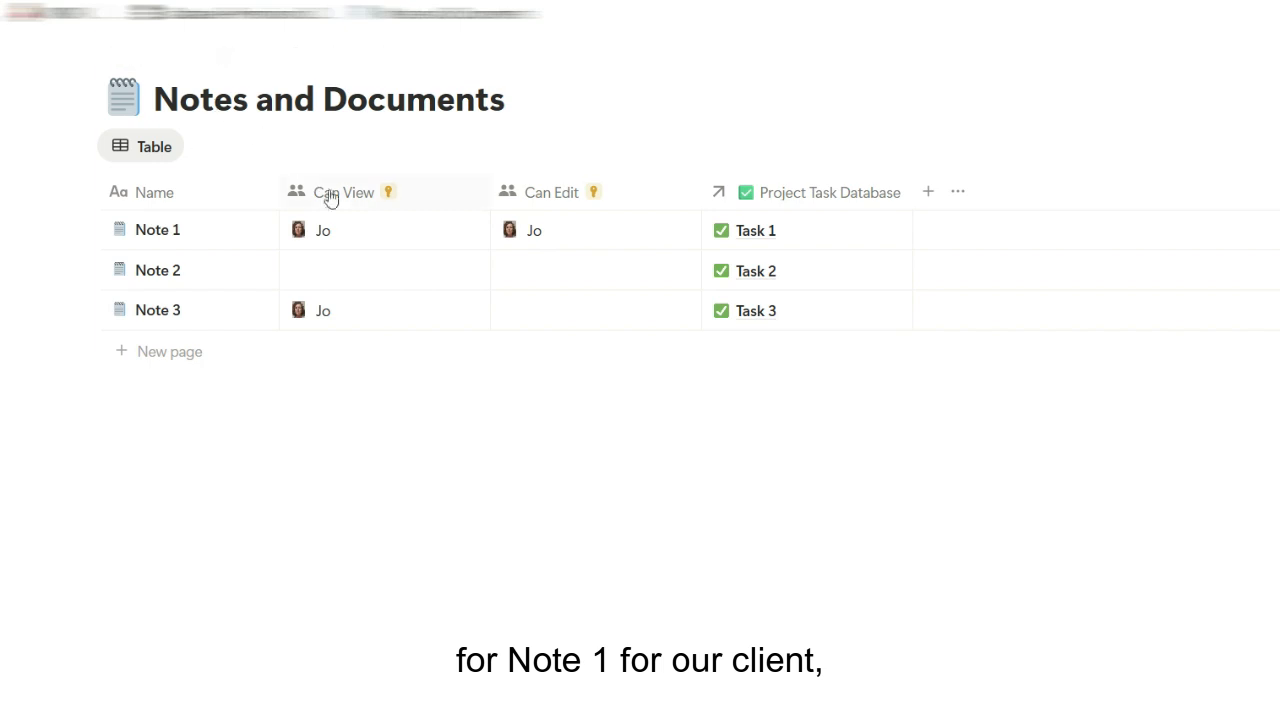
# Remove the client from Note 1's Can View people
pyautogui.click(367, 232)
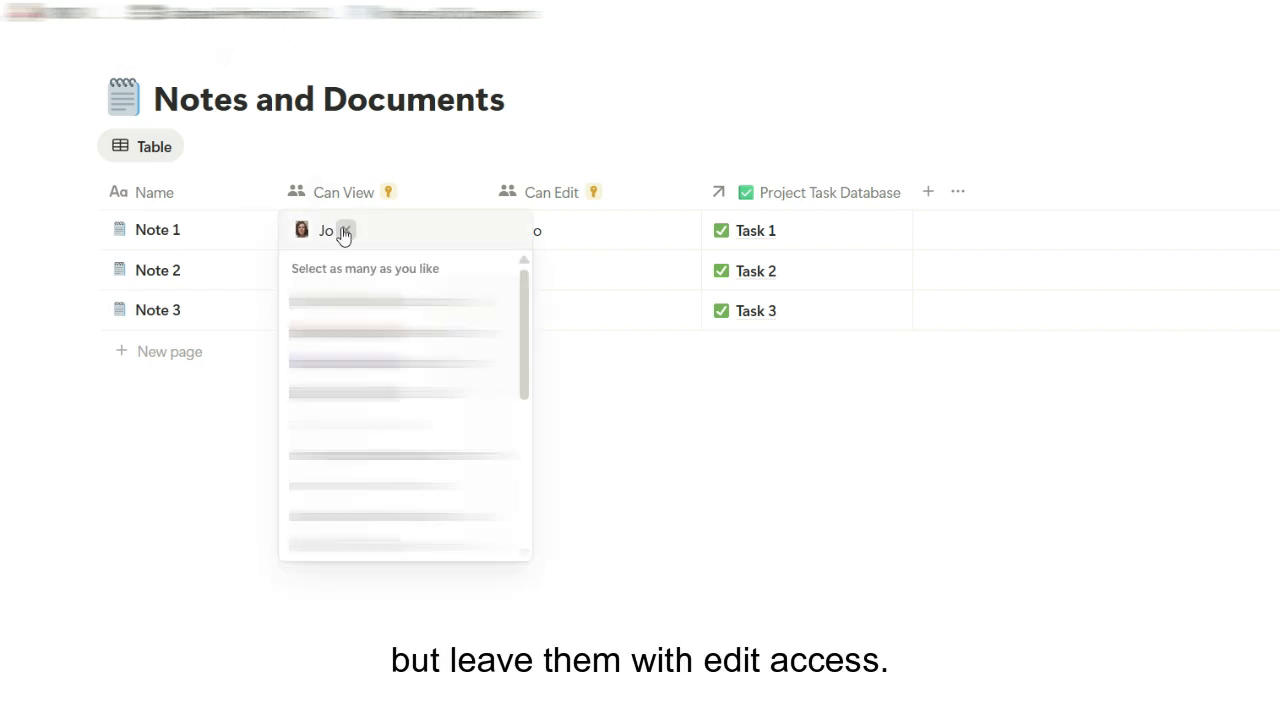
pyautogui.click(343, 229)
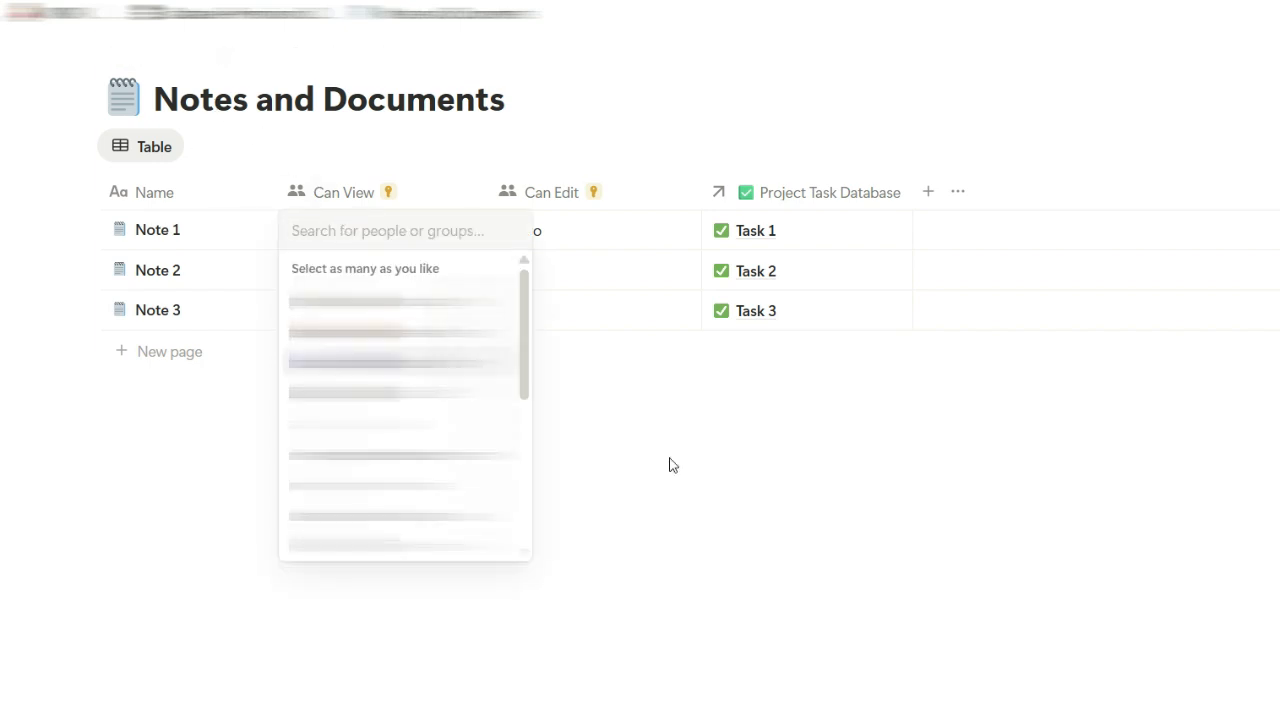
pyautogui.click(672, 465)
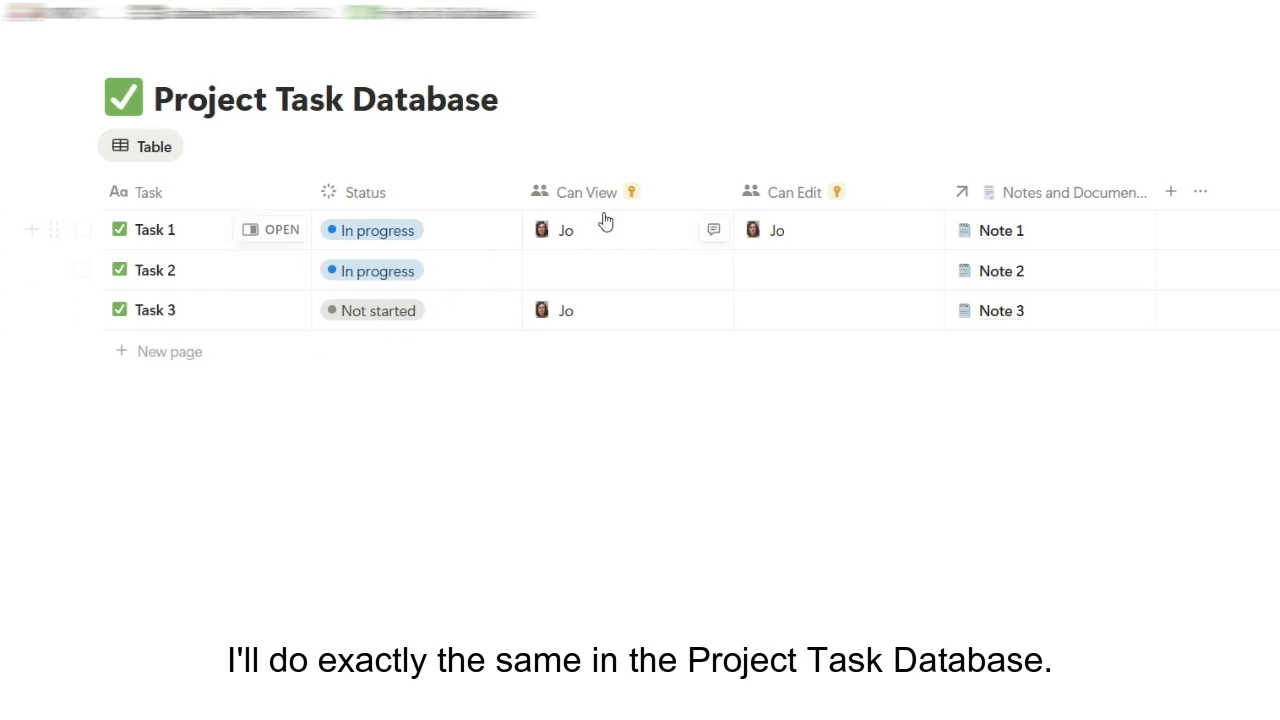
# Remove the client from Task 1's Can View people as well
pyautogui.click(605, 230)
pyautogui.click(589, 232)
pyautogui.click(413, 416)
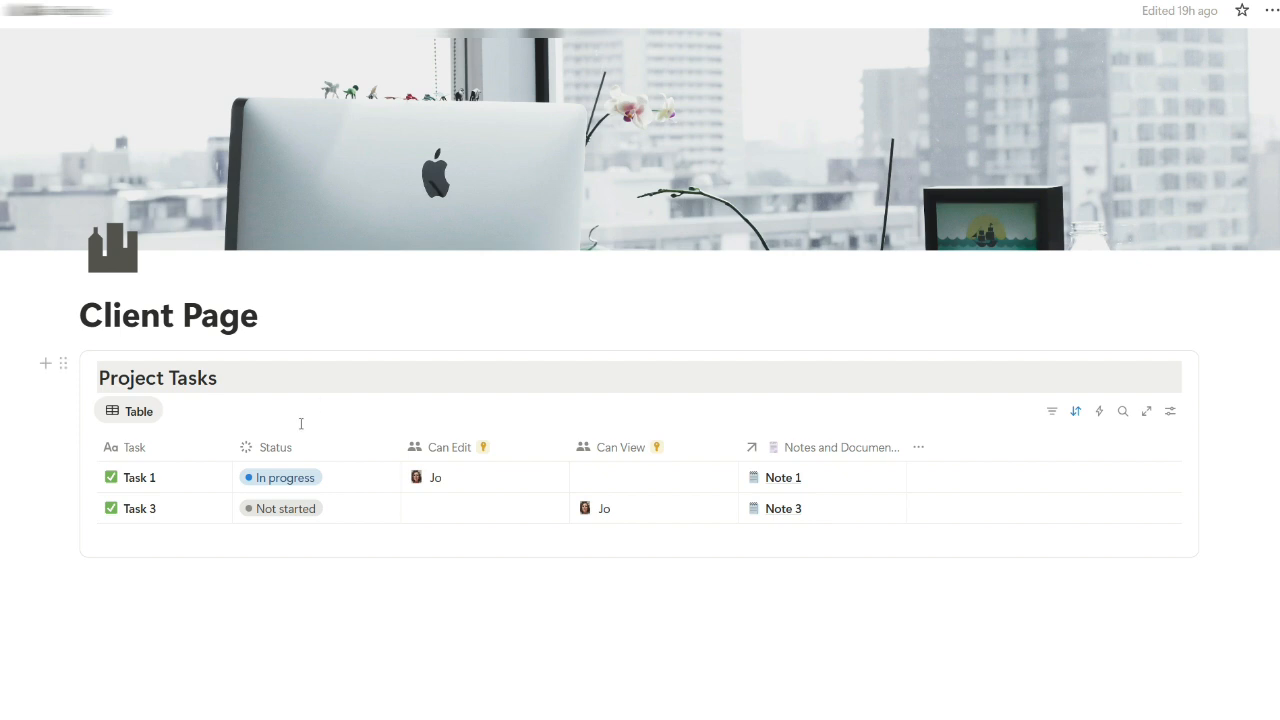
# Set Task 1's Status to Done
pyautogui.click(223, 488)
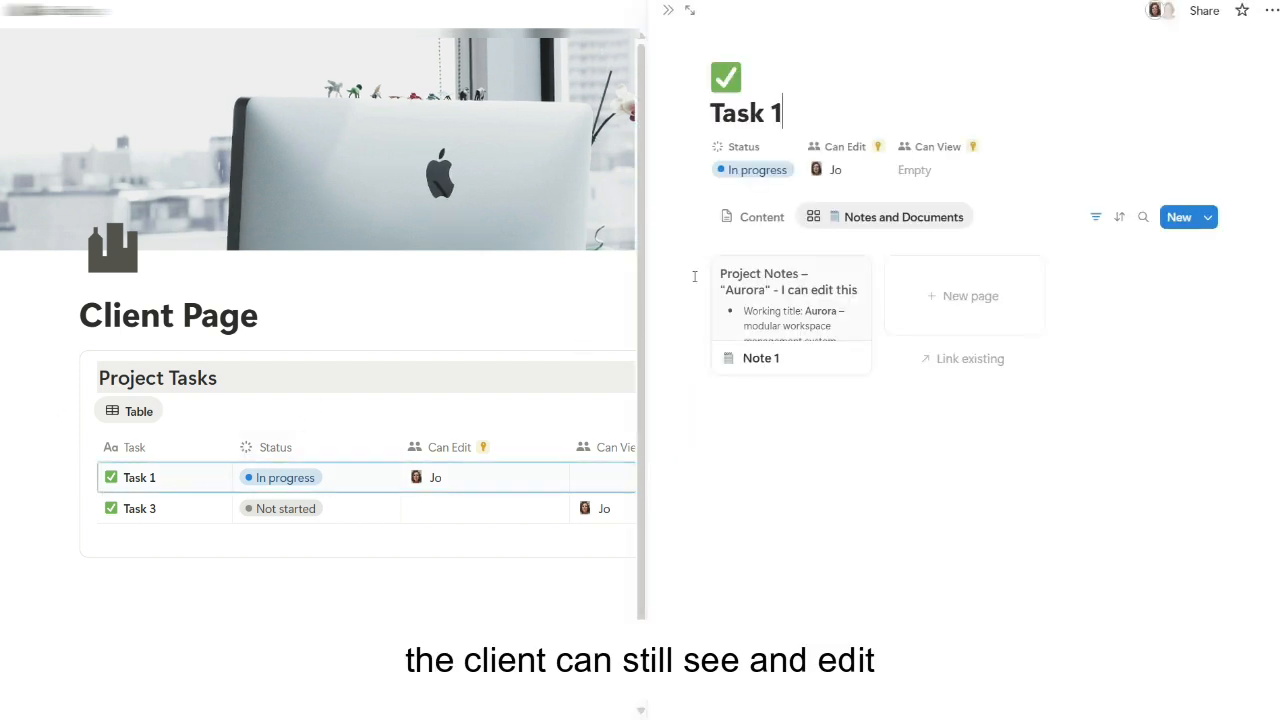
pyautogui.click(763, 174)
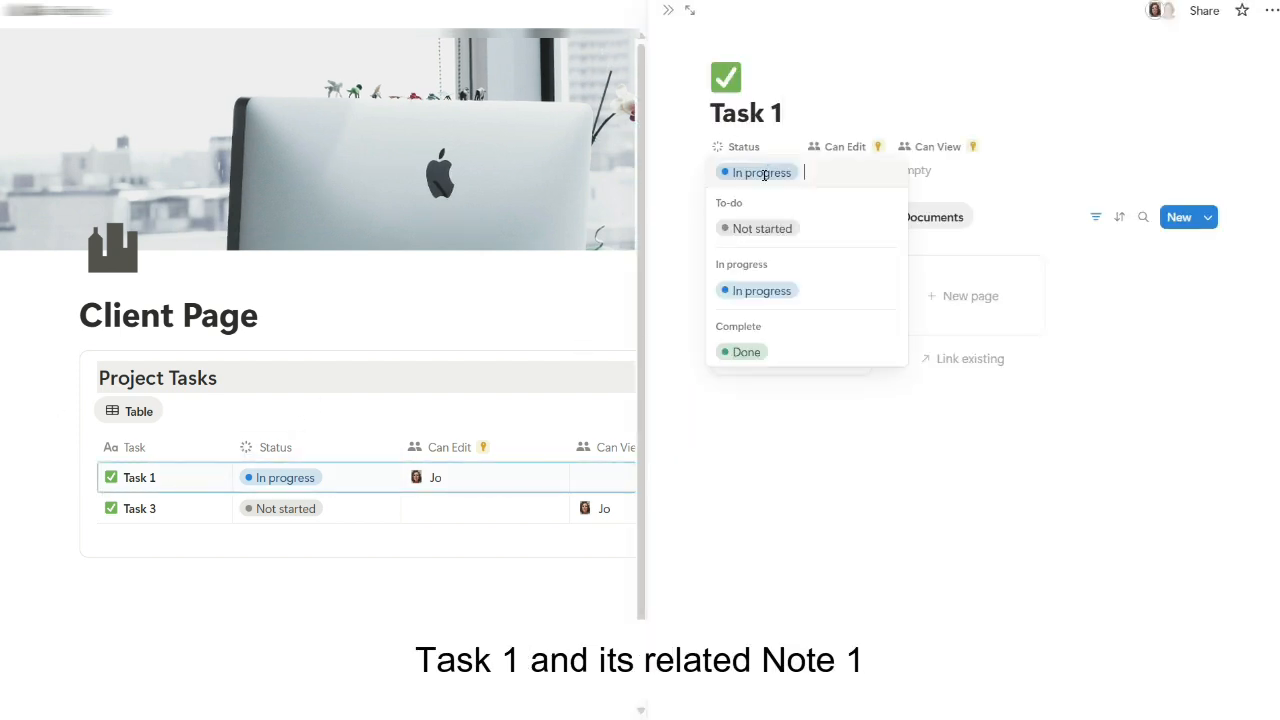
pyautogui.click(755, 356)
# Append "...." to the end of Note 1's heading and close the note
pyautogui.click(766, 322)
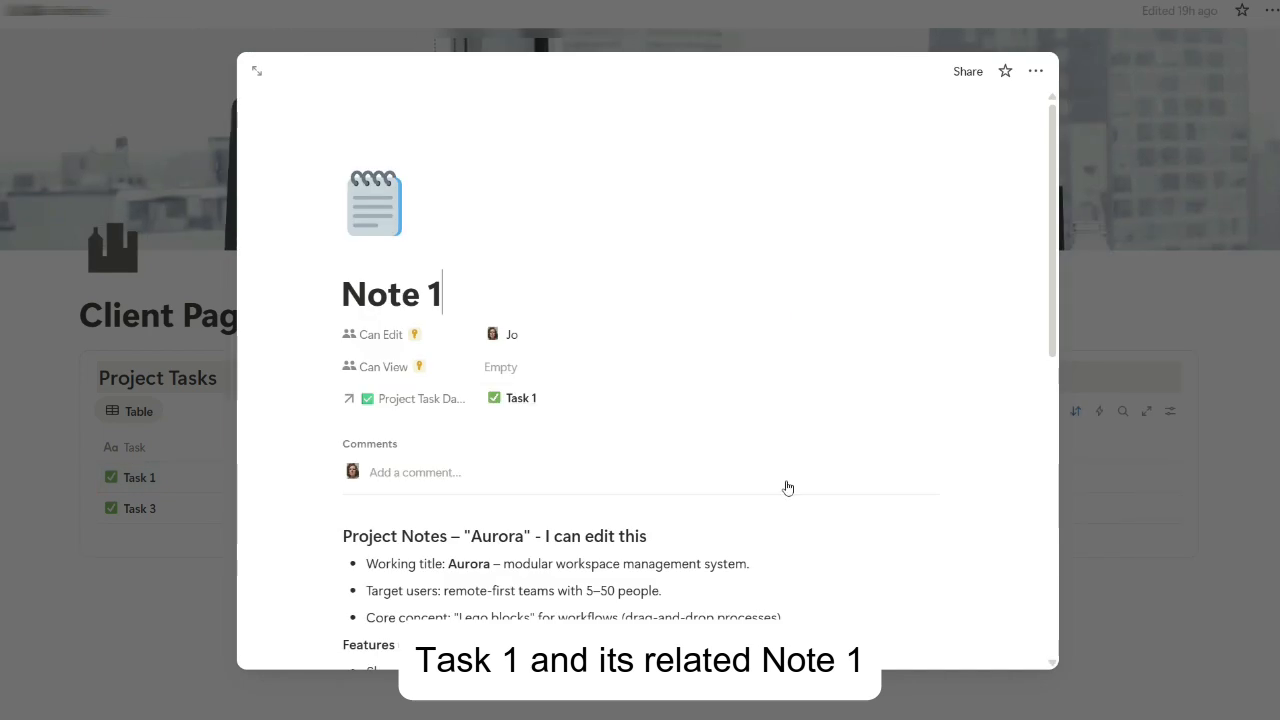
pyautogui.click(713, 537)
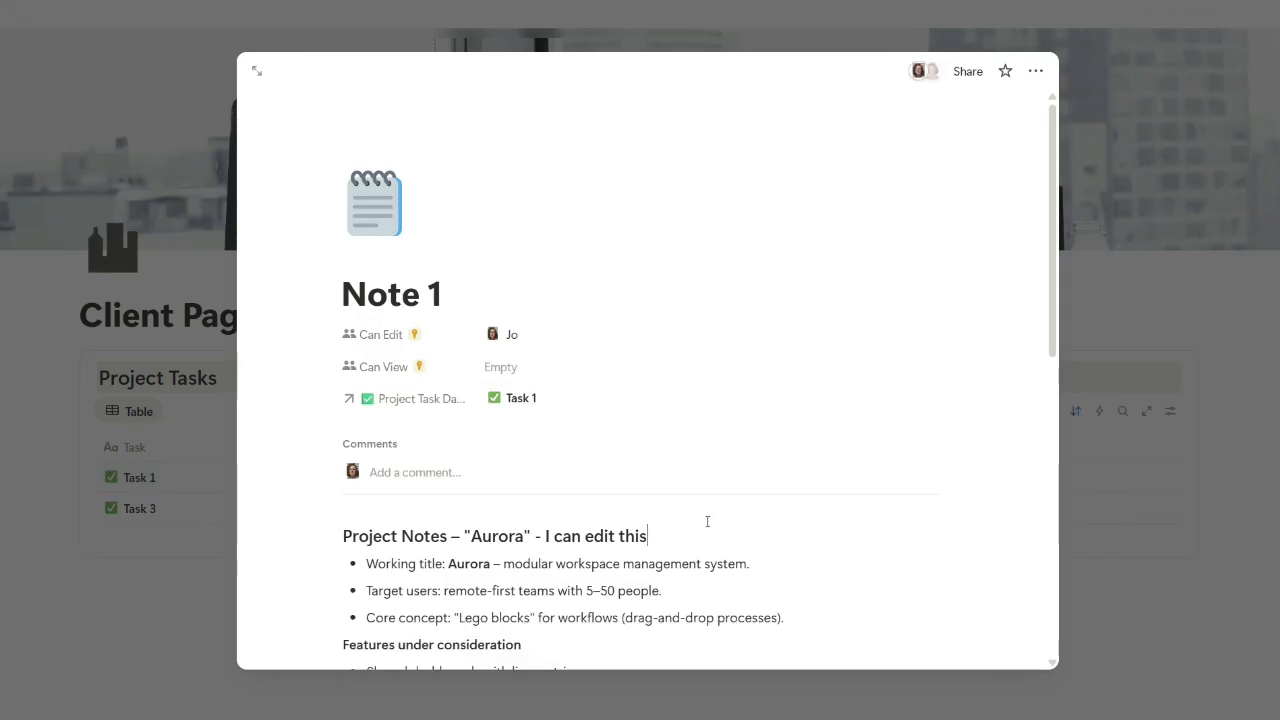
pyautogui.write('......')
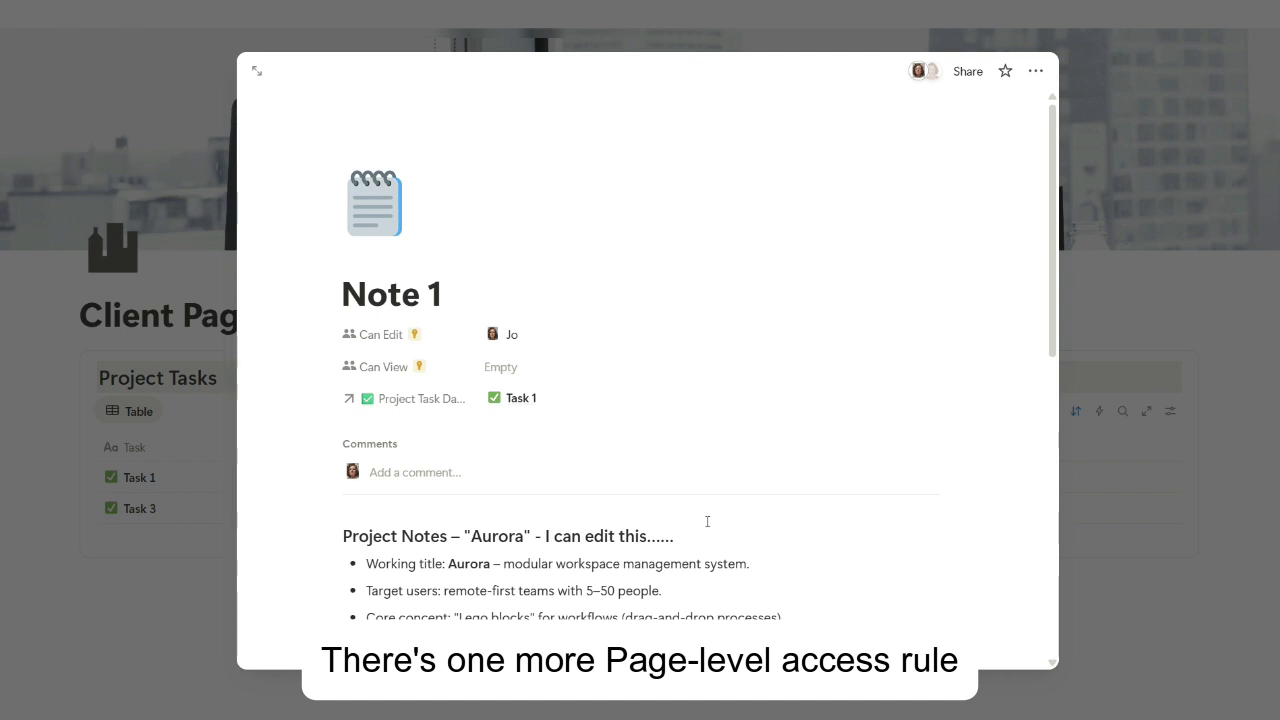
pyautogui.click(747, 36)
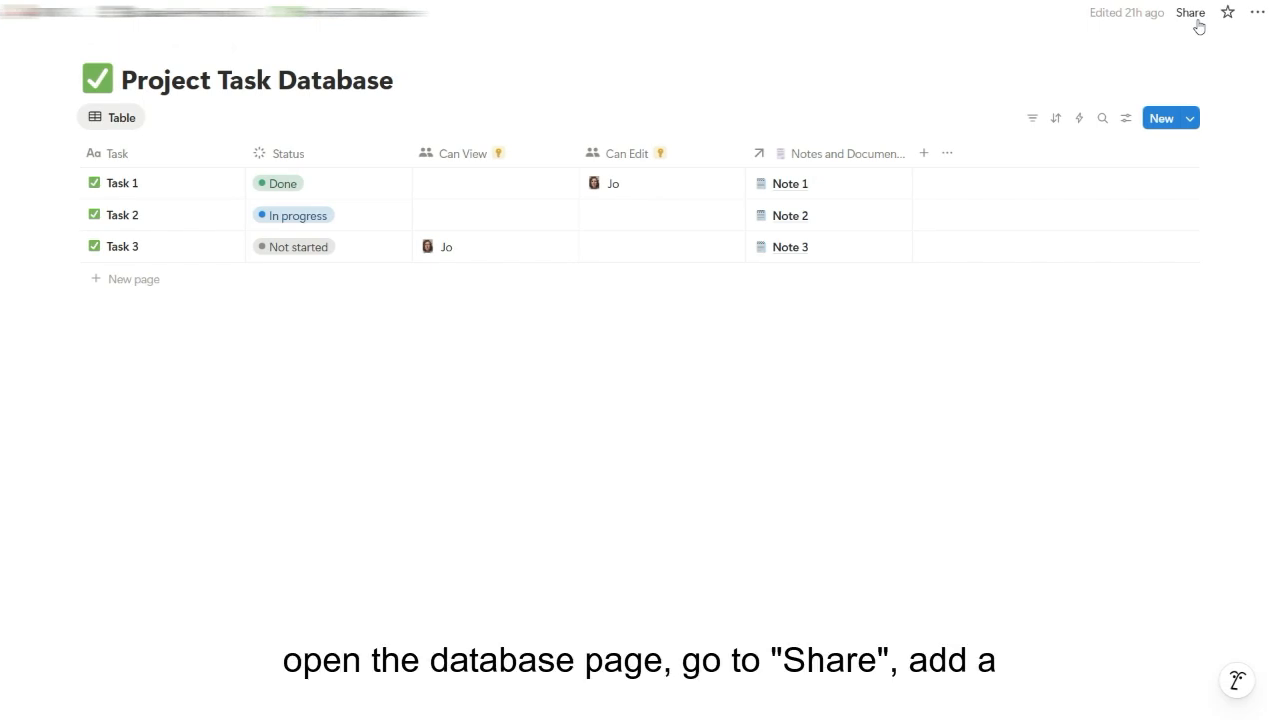
# Create a Created by page-level rule with Full access on the Project Task Database
pyautogui.click(1192, 14)
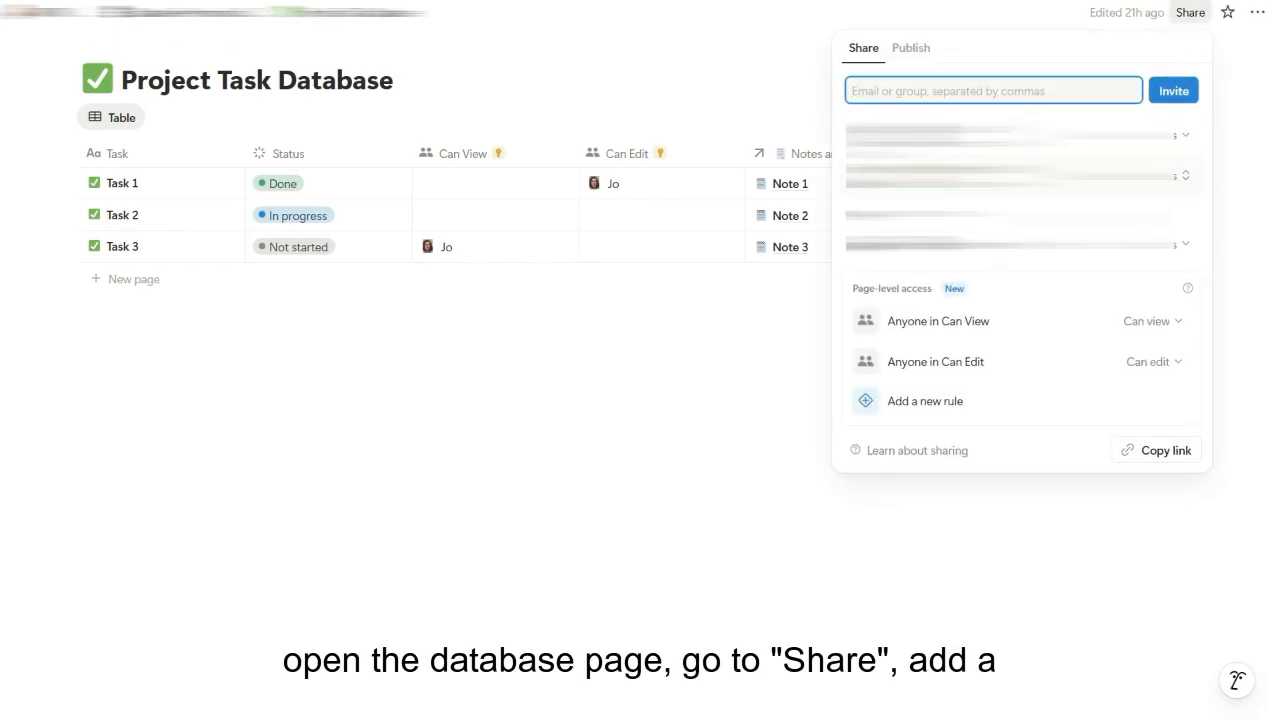
pyautogui.click(1036, 402)
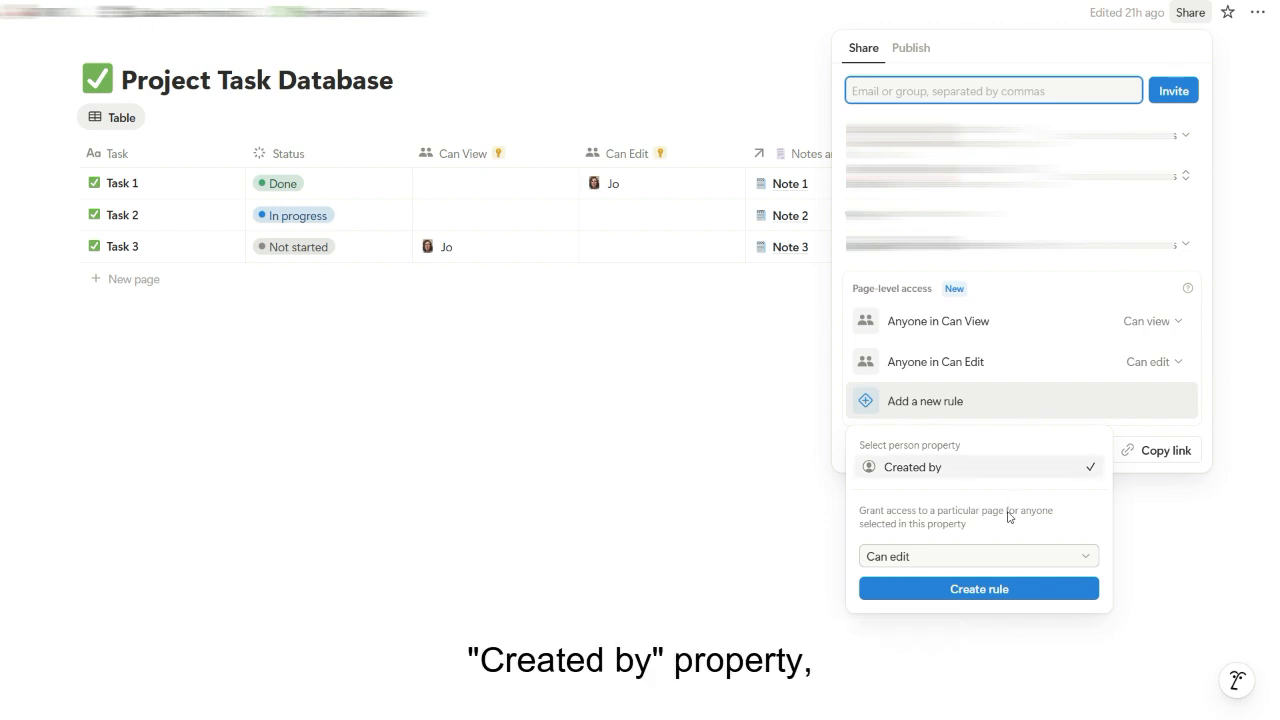
pyautogui.click(1003, 555)
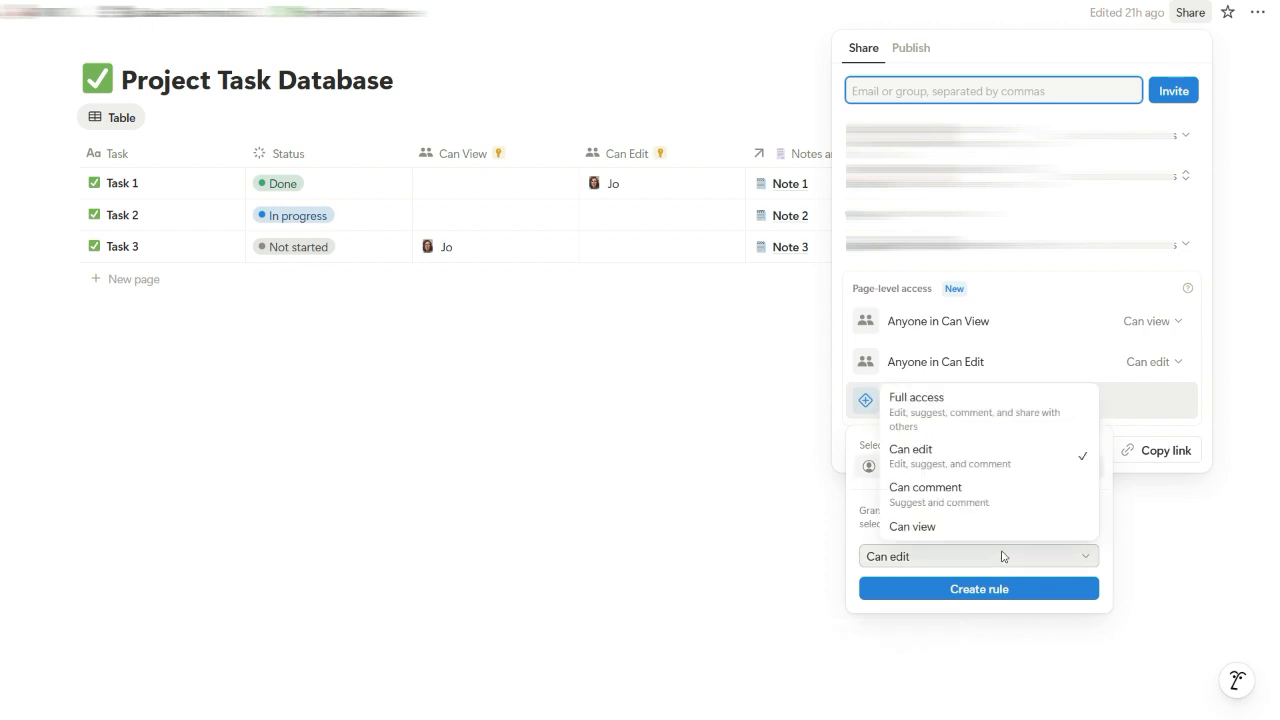
pyautogui.click(1005, 419)
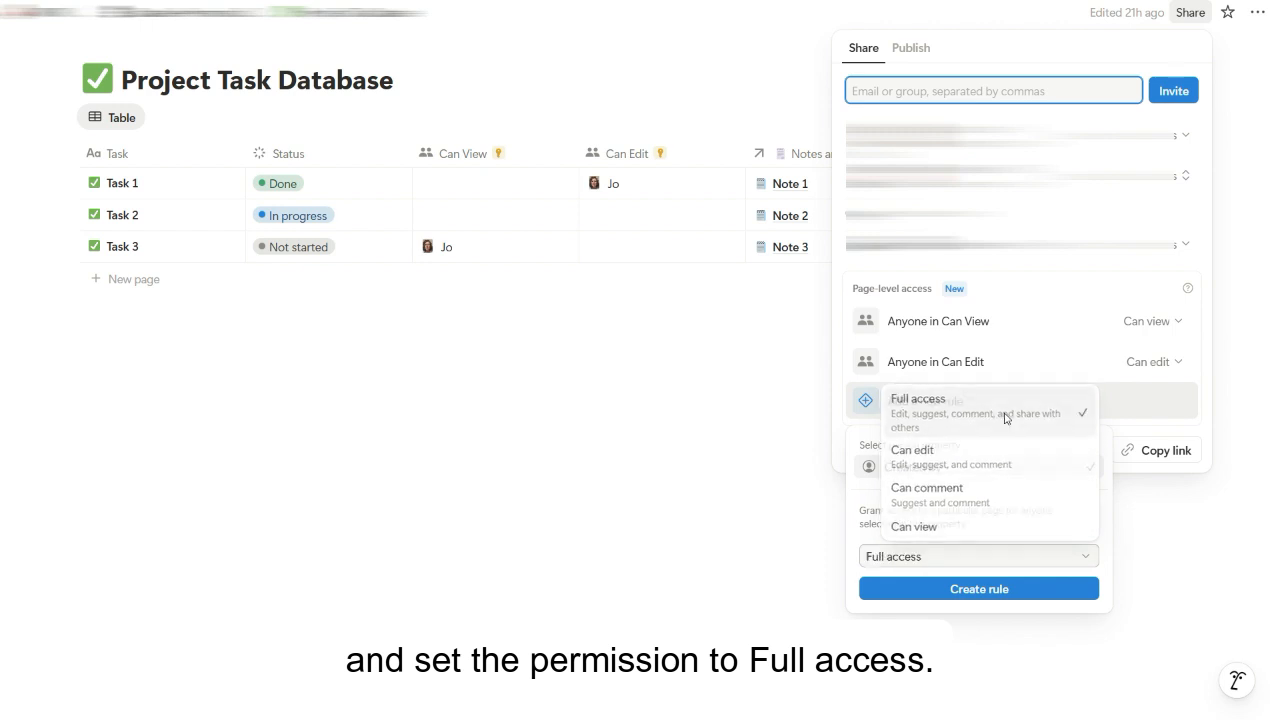
pyautogui.click(987, 591)
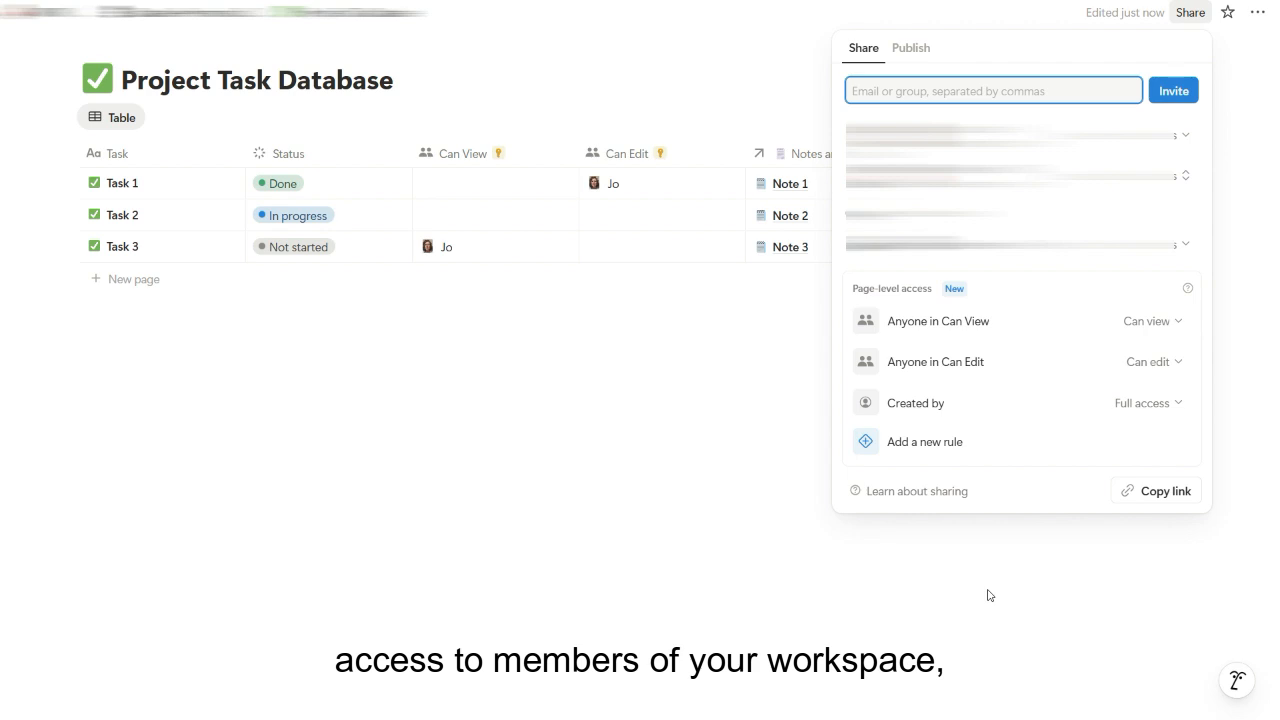
pyautogui.click(988, 595)
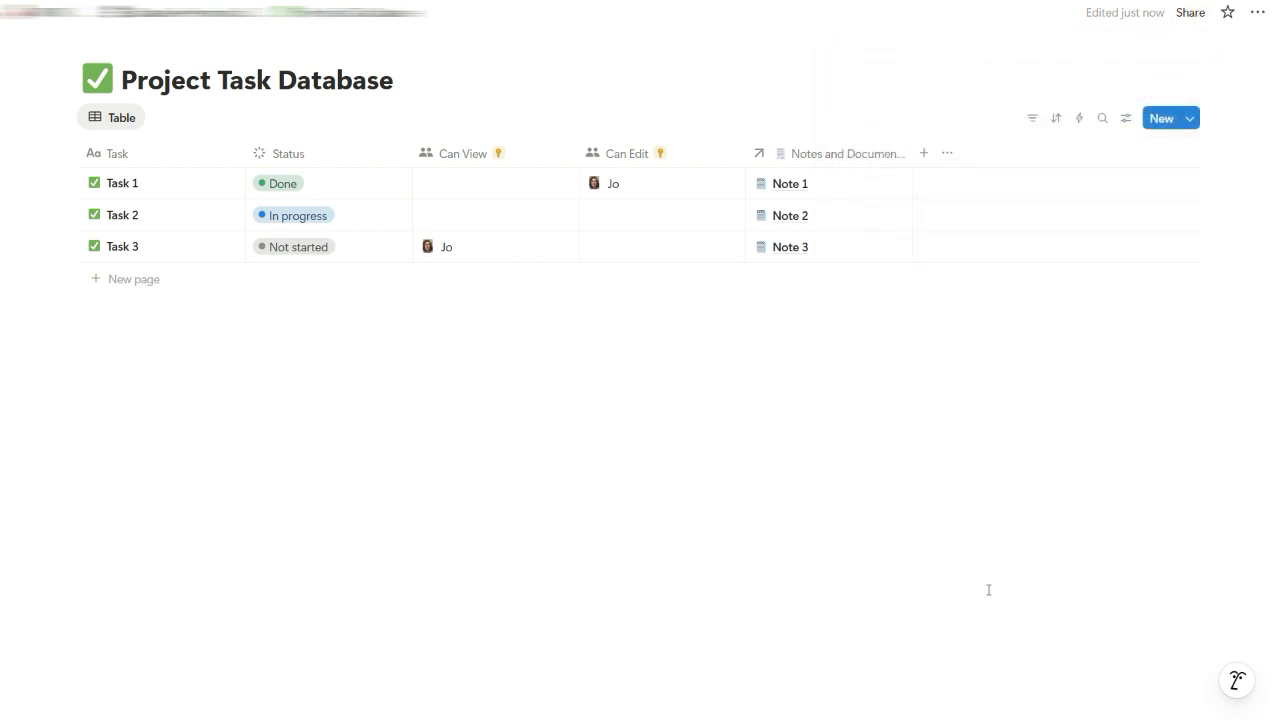